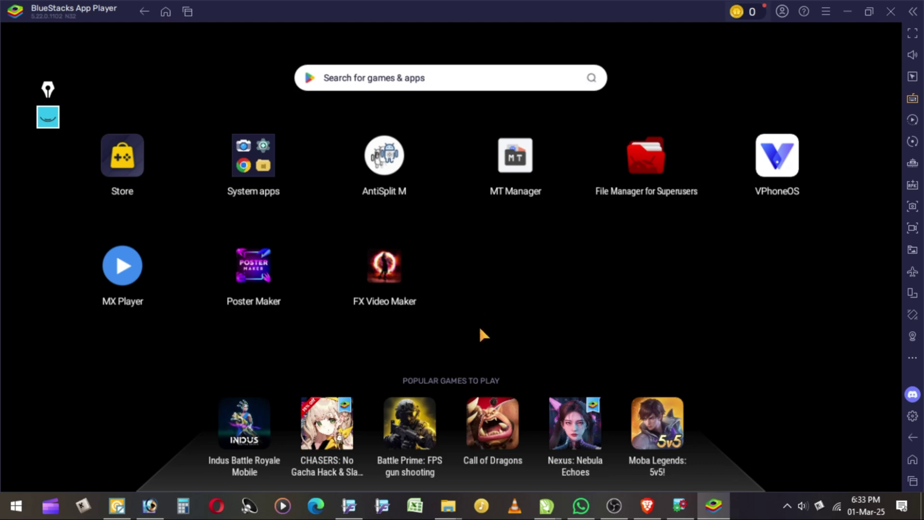
Step: Launch FX Video Maker from the BlueStacks home screen and dismiss its opening advertisement
click(391, 275)
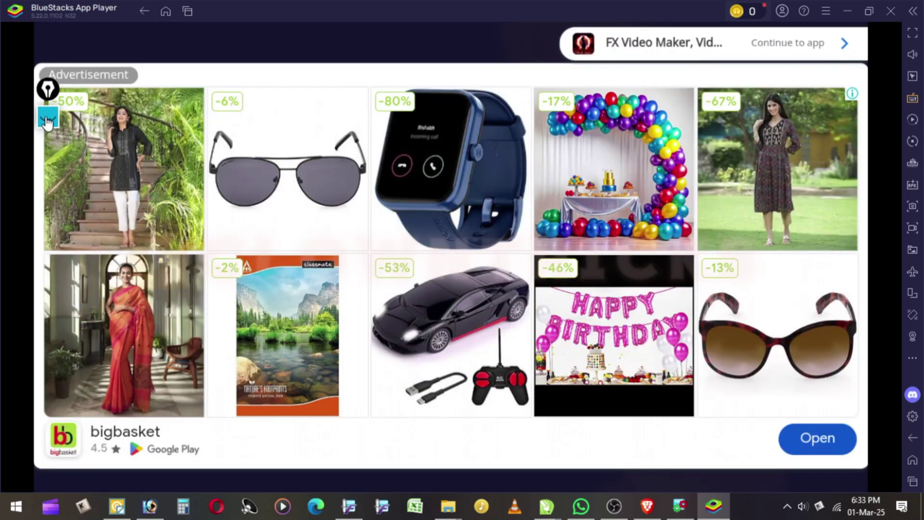
click(48, 120)
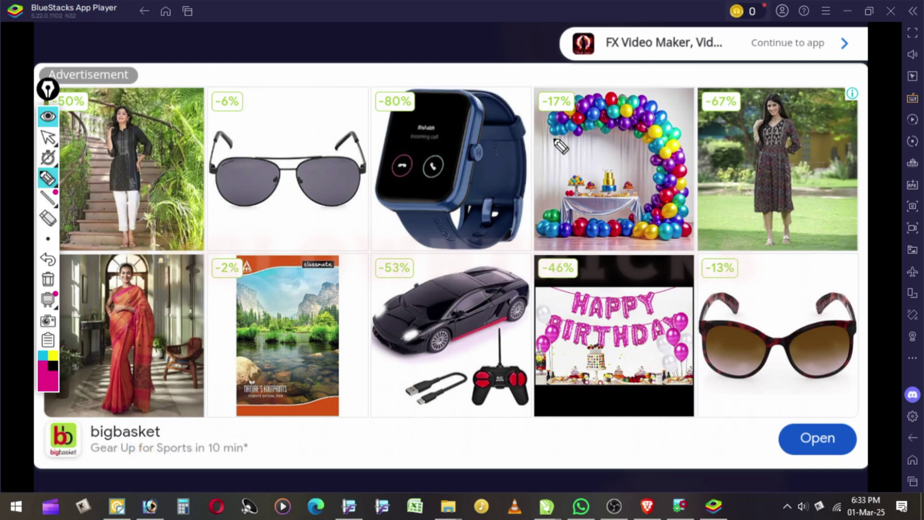
drag(560, 137, 348, 354)
drag(365, 204, 547, 328)
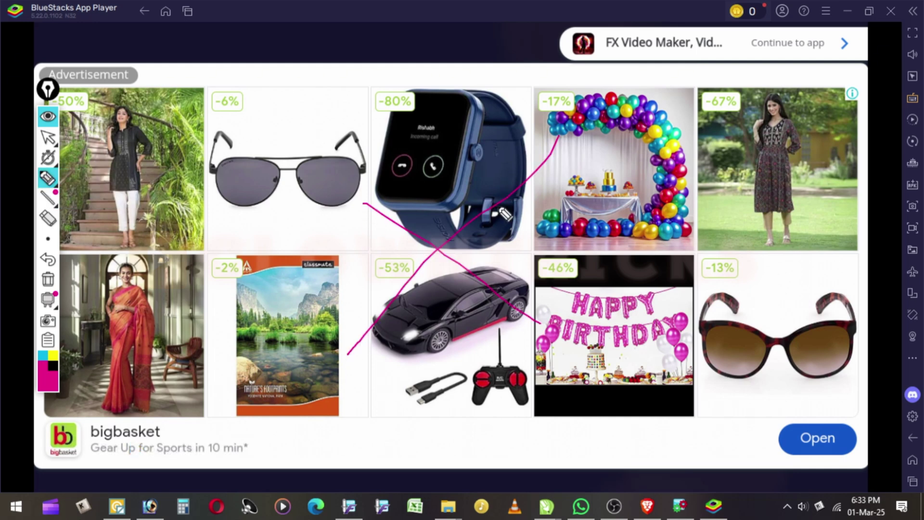
click(48, 280)
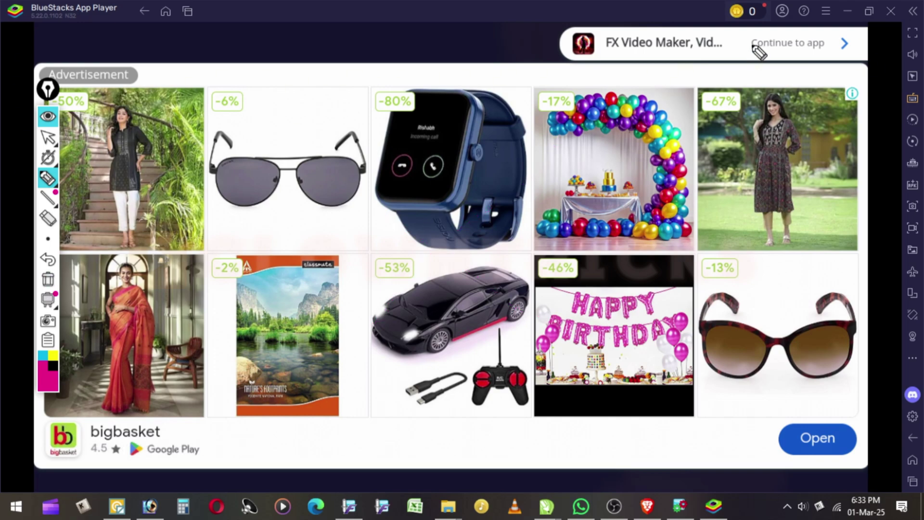
Step: Finish the FX Video Maker onboarding pages and close the subscription paywall
click(758, 45)
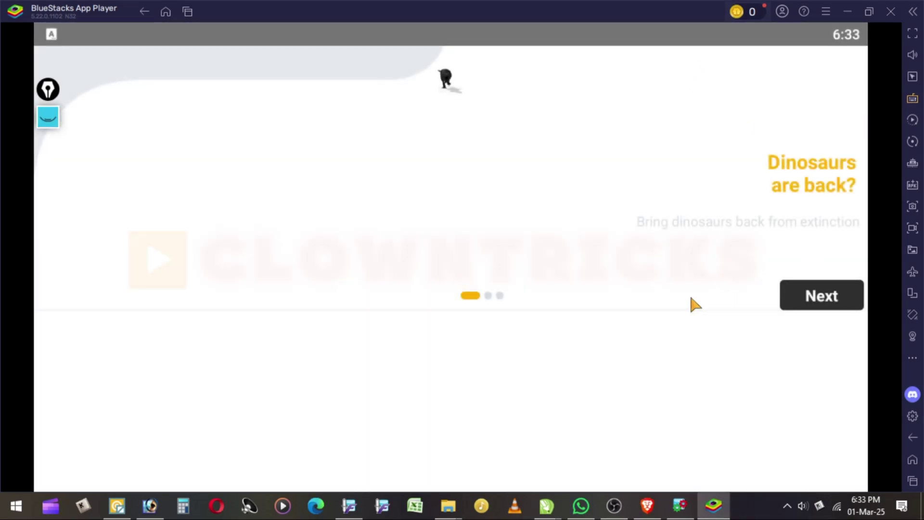
click(822, 296)
click(822, 296)
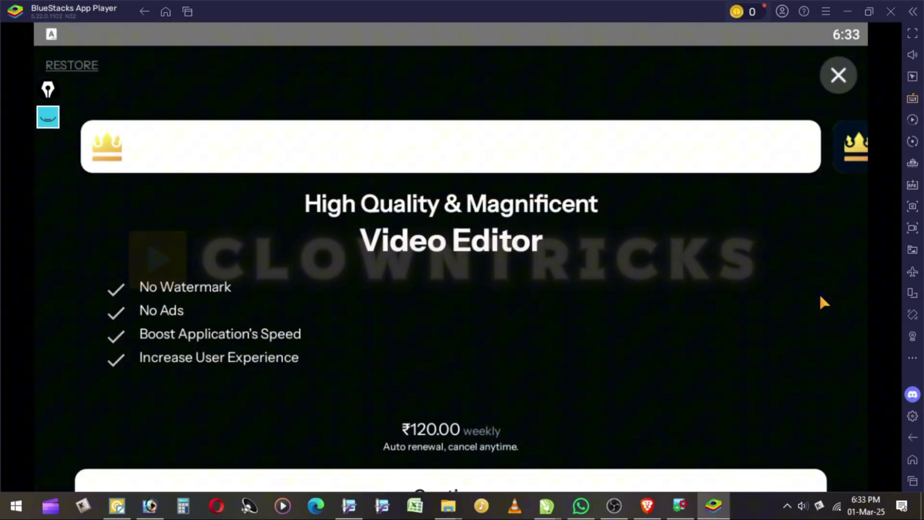
click(839, 76)
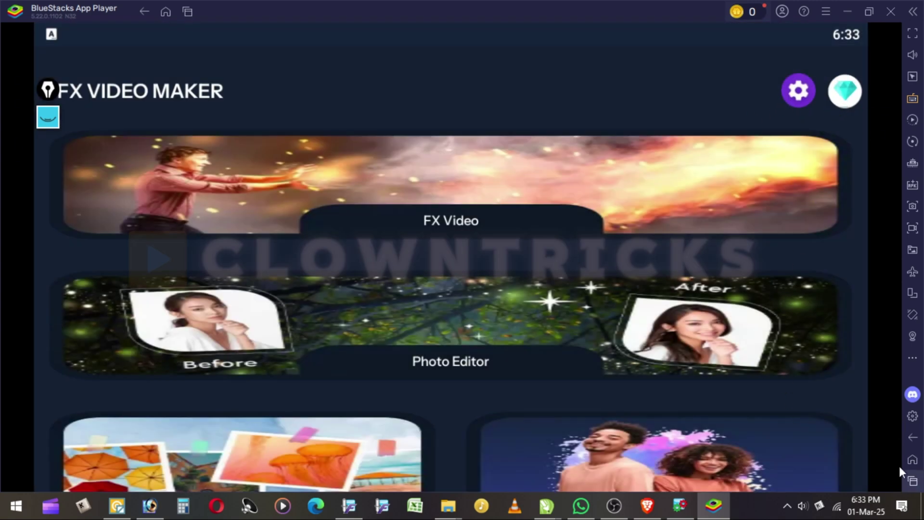
Step: Check Subscription Details in Settings to confirm premium isn't active, then close the offer
click(807, 94)
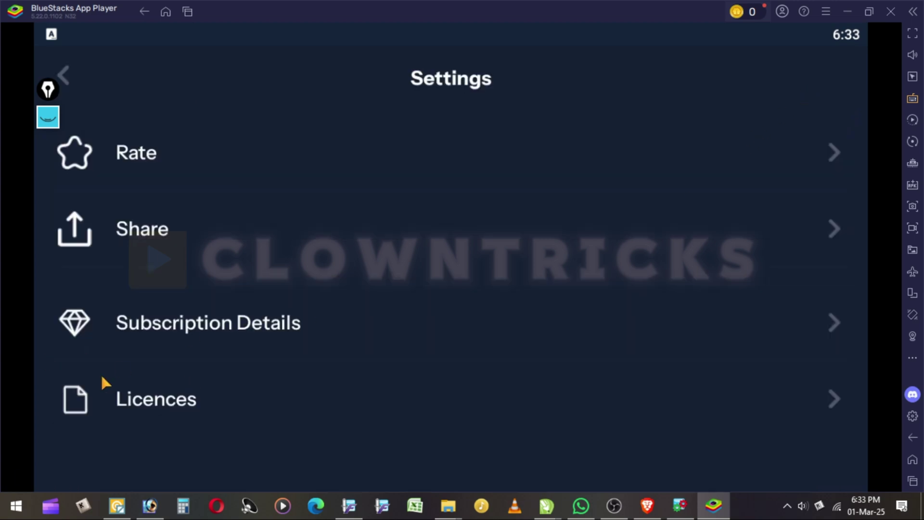
click(235, 336)
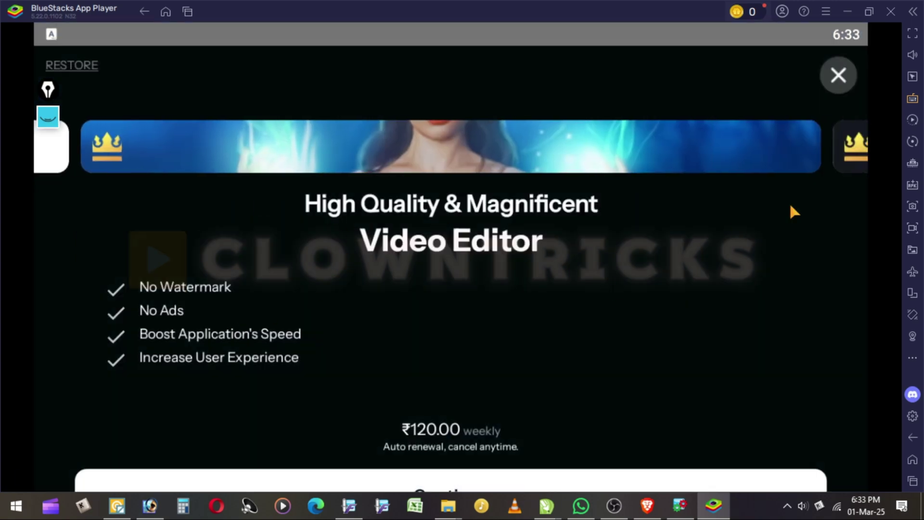
click(851, 78)
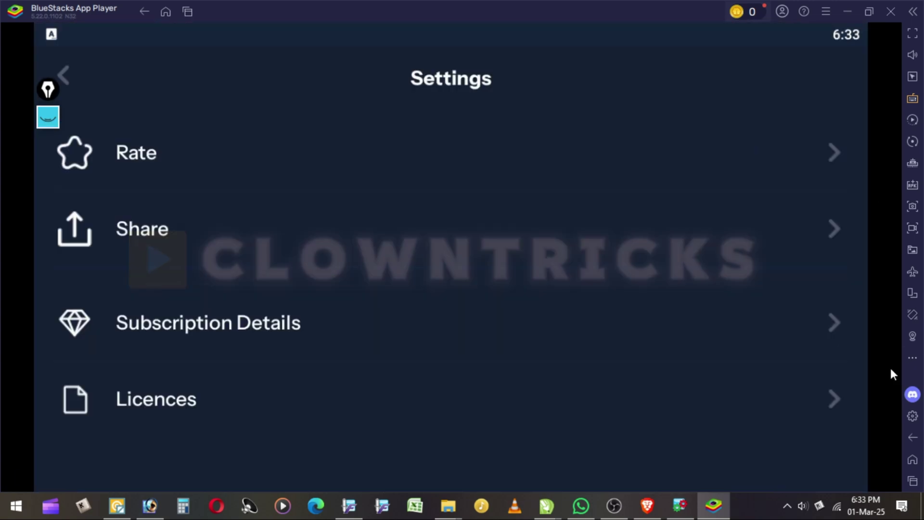
Step: Clear recent apps, then merge and save the installed FX Video Maker split APK in AntiSplit M
click(913, 481)
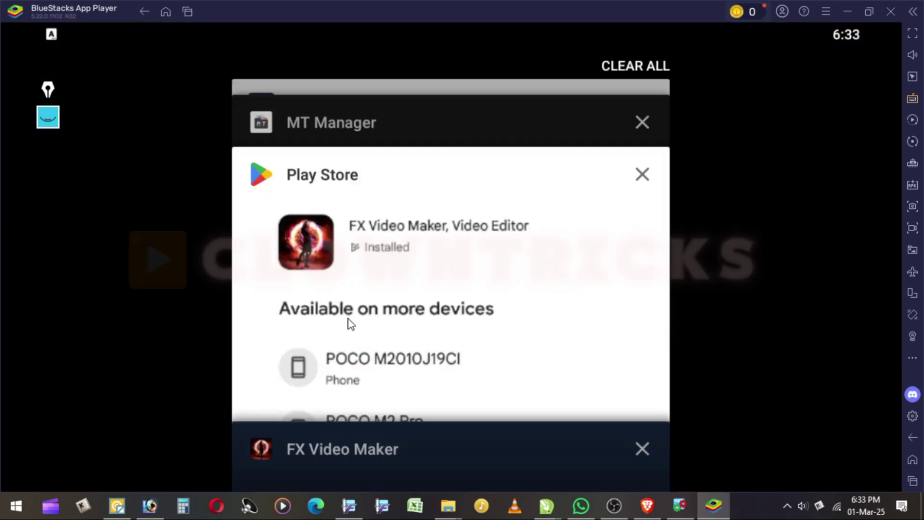
scroll(373, 324, up, 2)
scroll(390, 245, up, 2)
drag(389, 245, 650, 250)
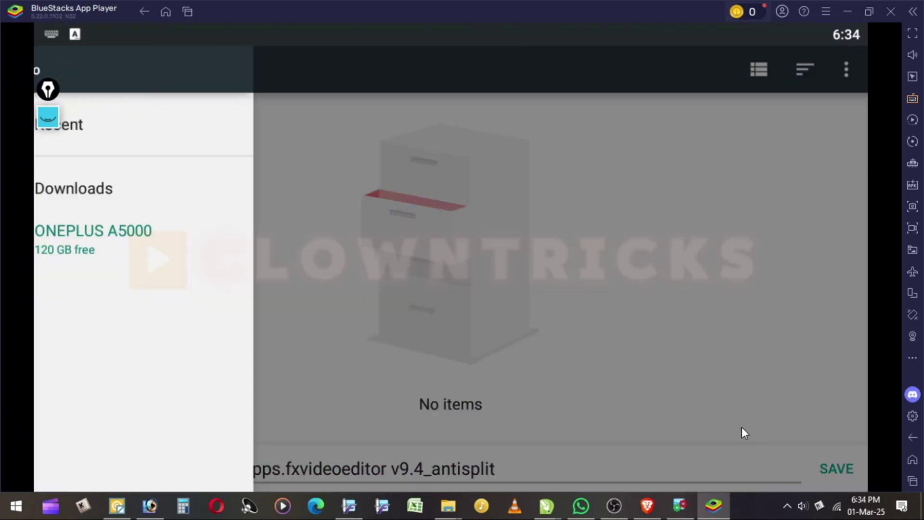
click(634, 311)
click(836, 469)
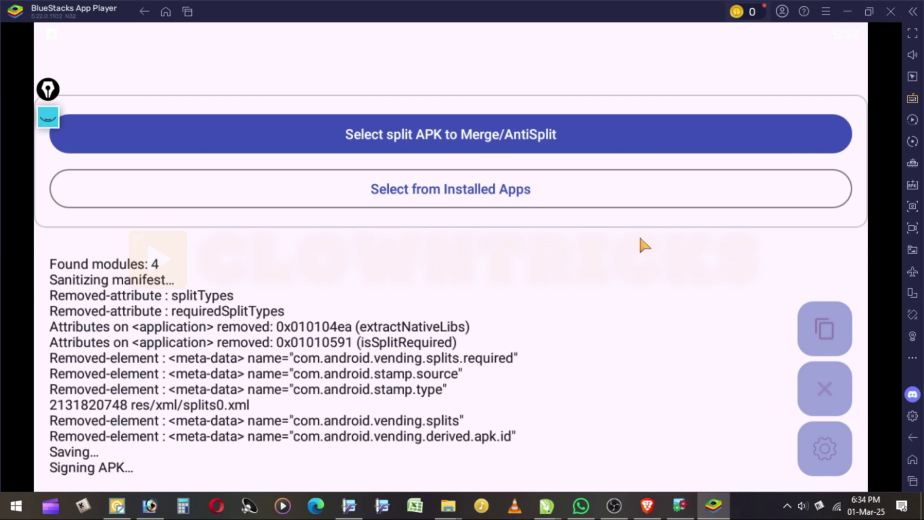
Step: In MT Manager, view the contents of the FX Video Maker APK in the Mod folder
click(913, 459)
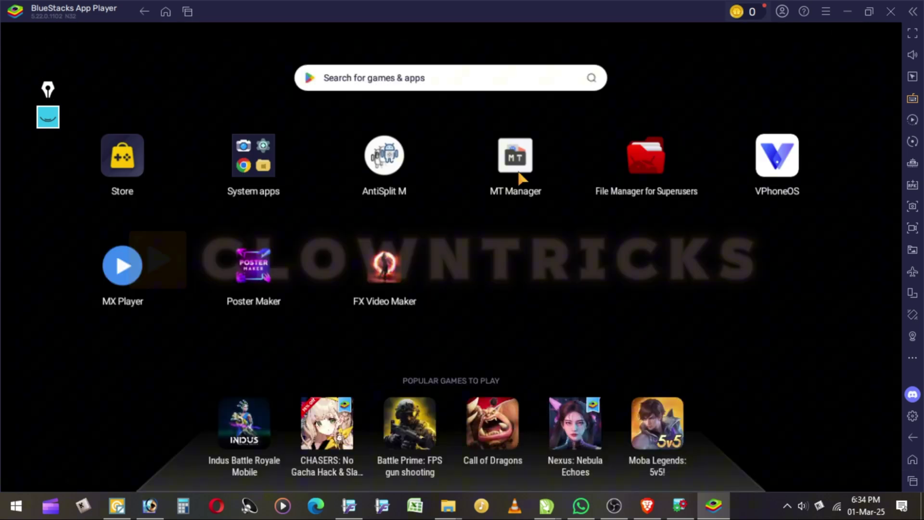
click(520, 168)
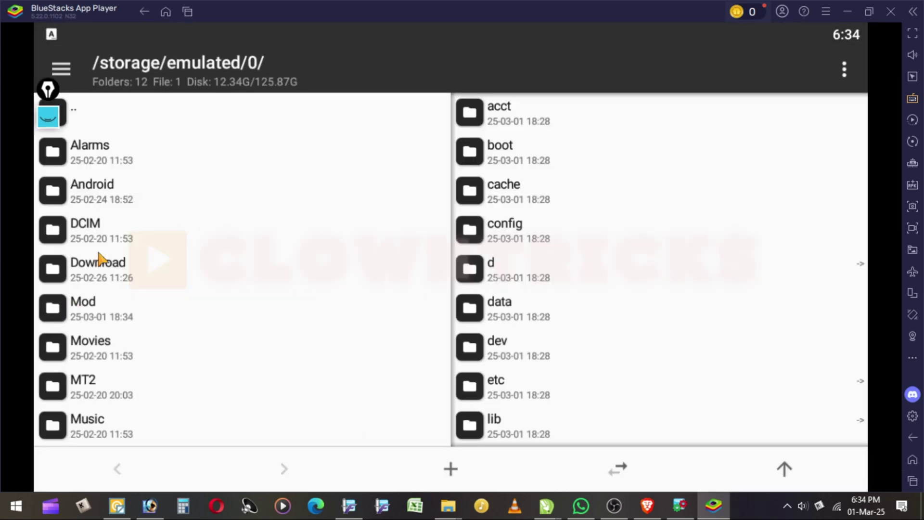
click(93, 317)
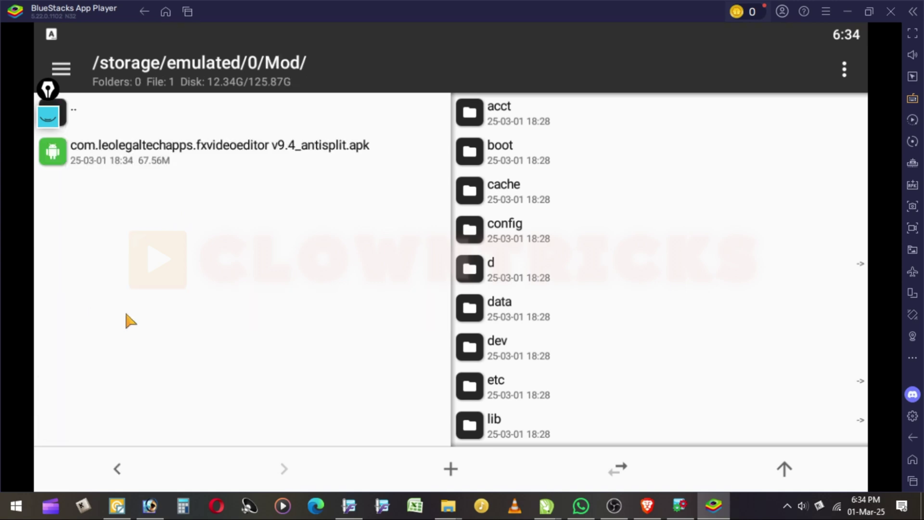
click(149, 159)
click(538, 416)
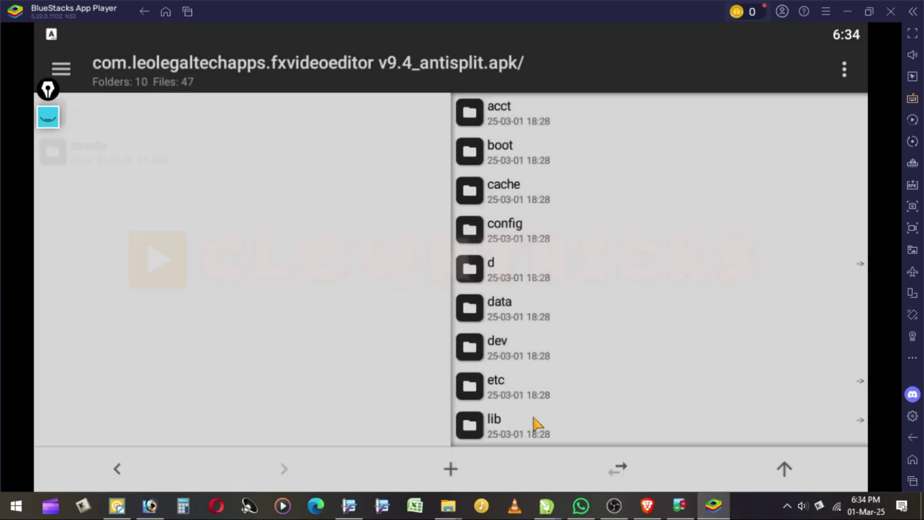
Step: Copy the getEntitlements search pattern from Mod run() Codes.txt in the Text Editor
click(63, 72)
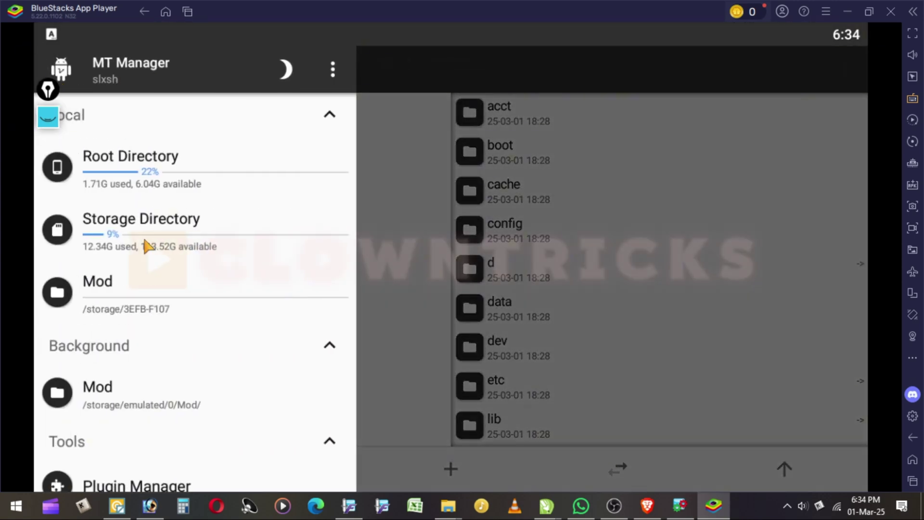
drag(203, 436, 216, 238)
scroll(166, 360, down, 2)
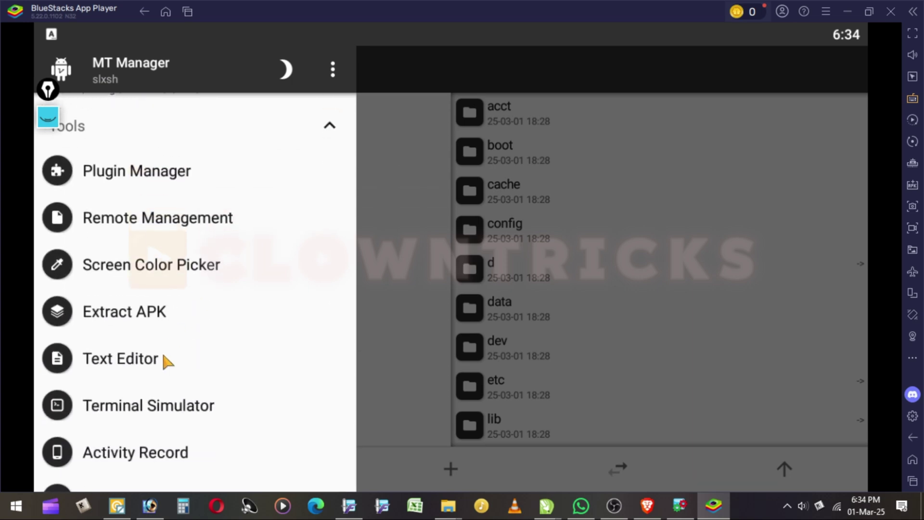
click(142, 368)
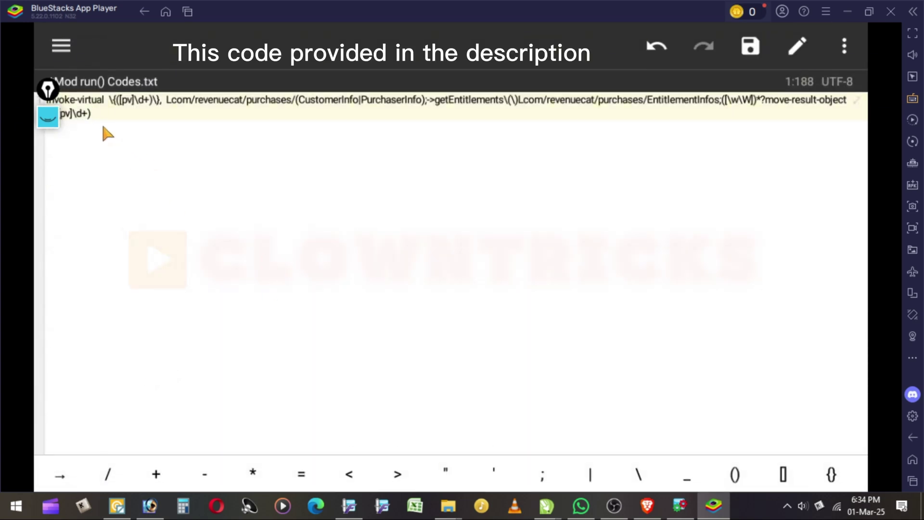
double_click(89, 102)
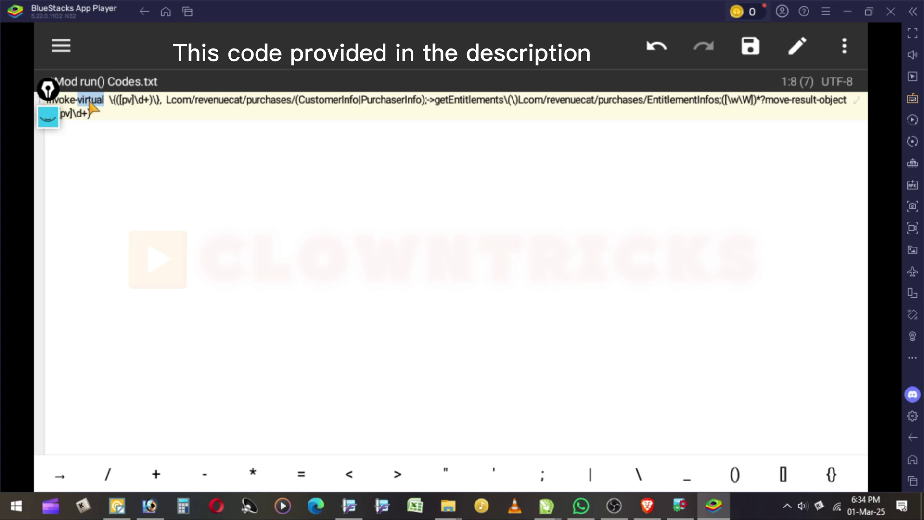
click(124, 169)
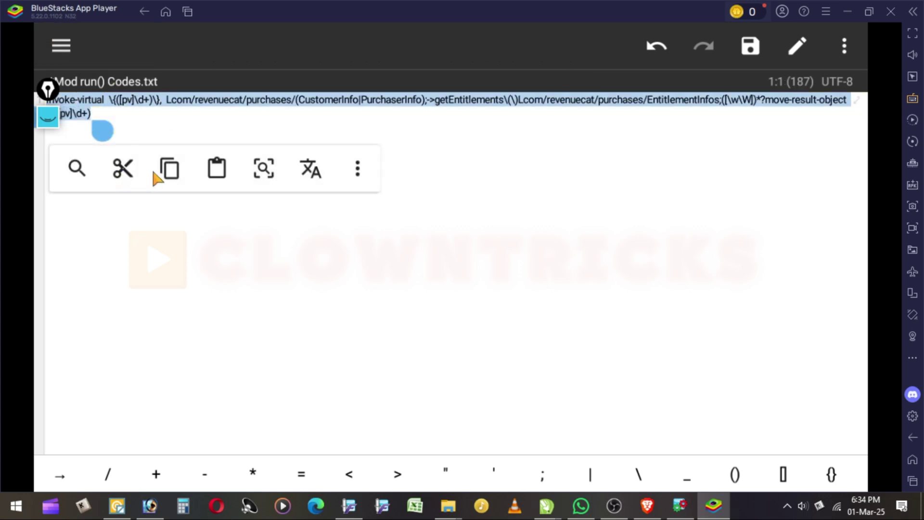
click(170, 173)
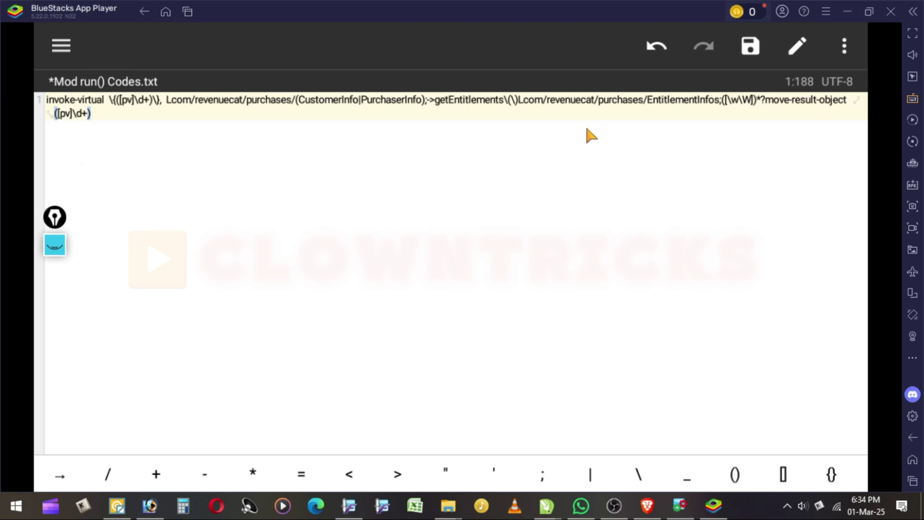
Step: Load all five dex files into Dex Editor Plus and start a new Smali search
click(914, 437)
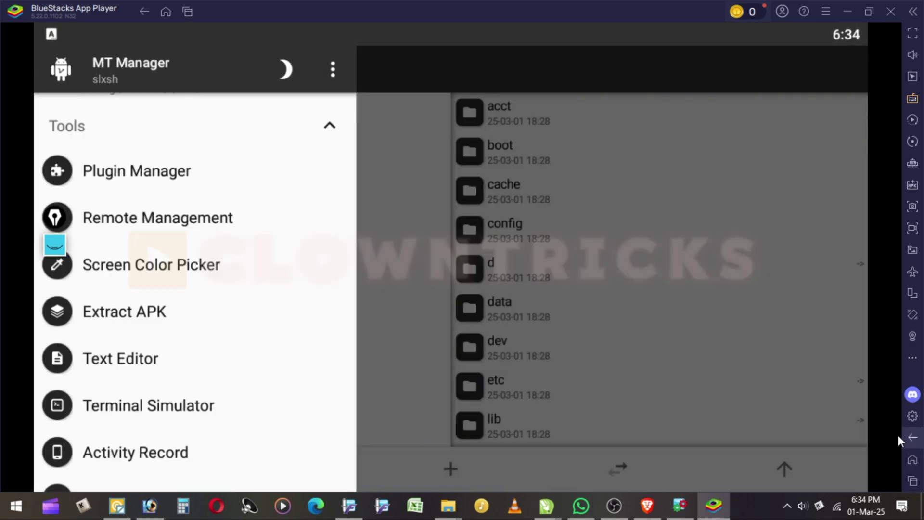
click(393, 310)
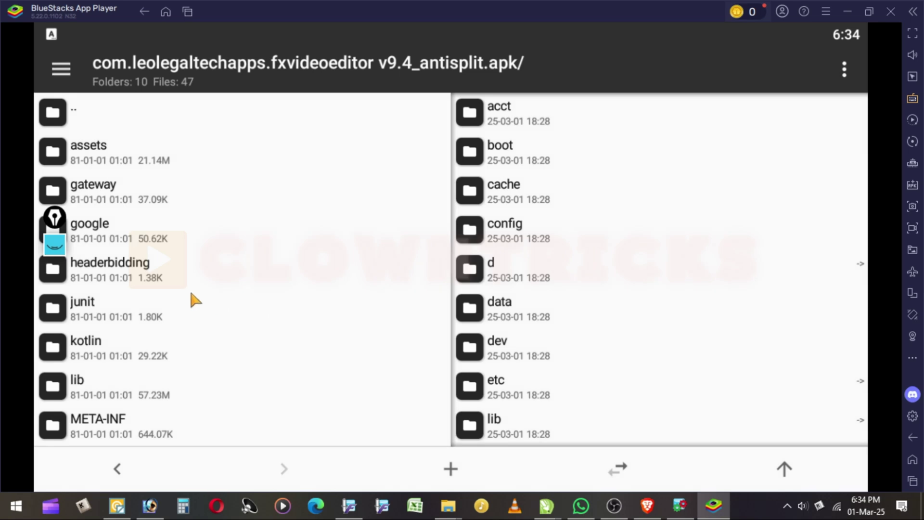
scroll(184, 352, down, 5)
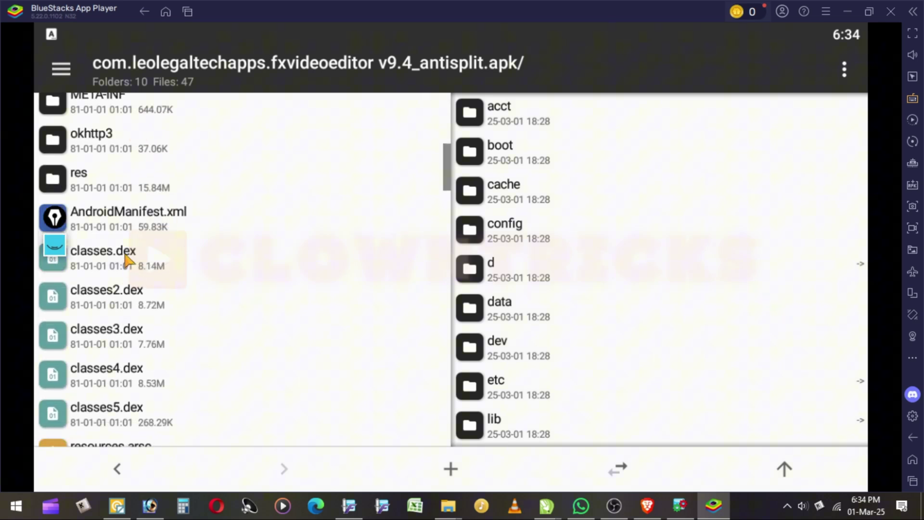
click(130, 259)
click(375, 163)
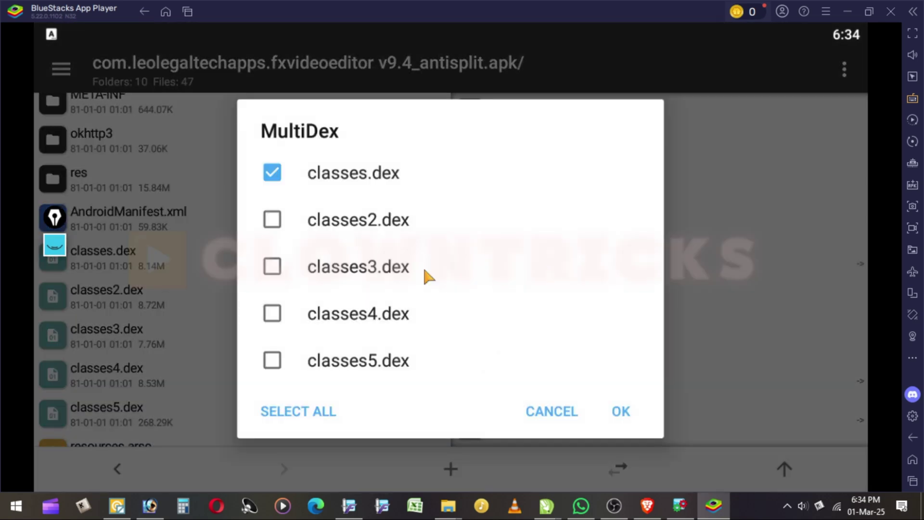
click(323, 425)
click(622, 412)
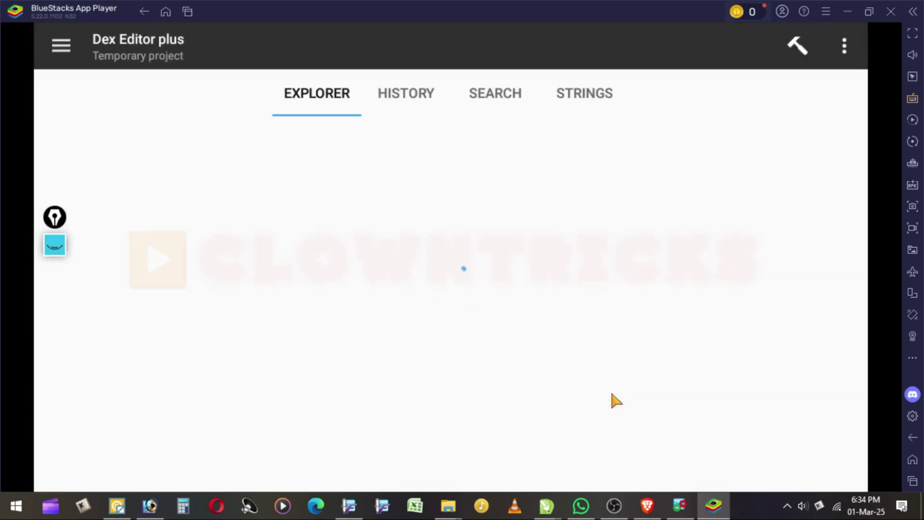
click(496, 94)
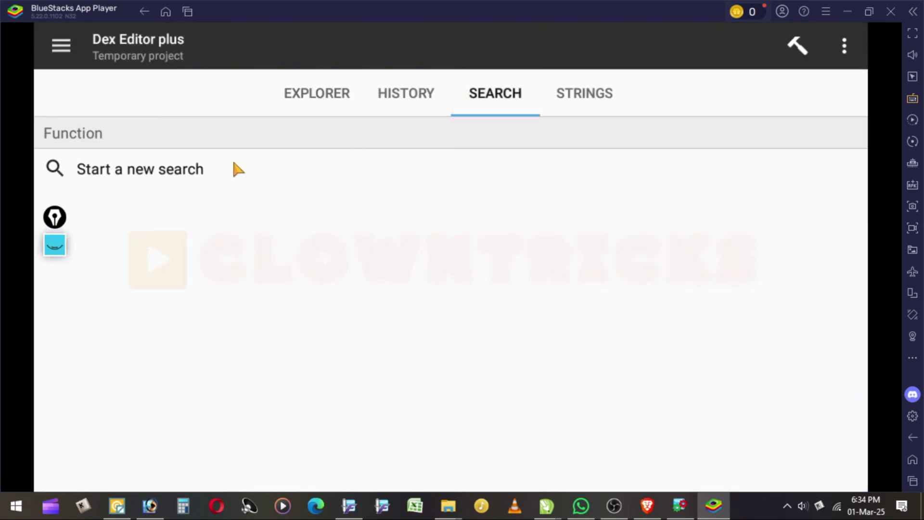
click(185, 173)
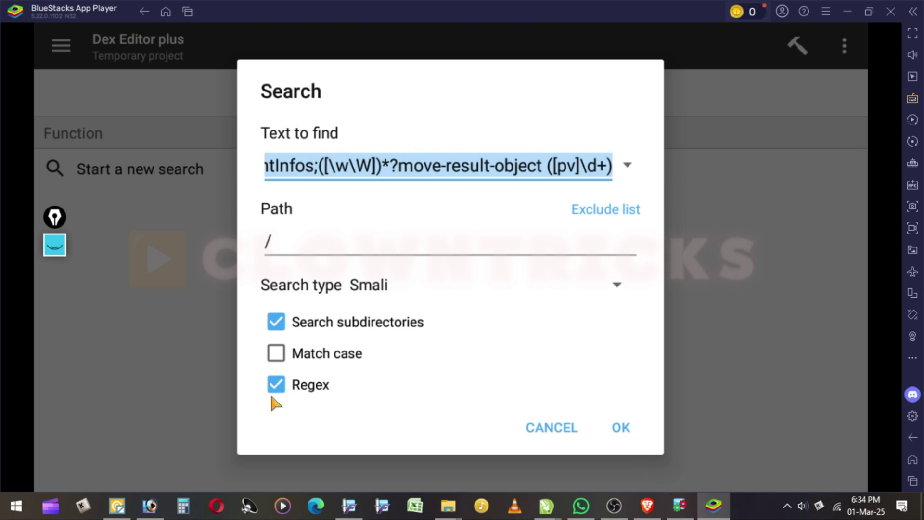
Step: Run the getEntitlements regex search and inspect the ComparableData match
click(642, 430)
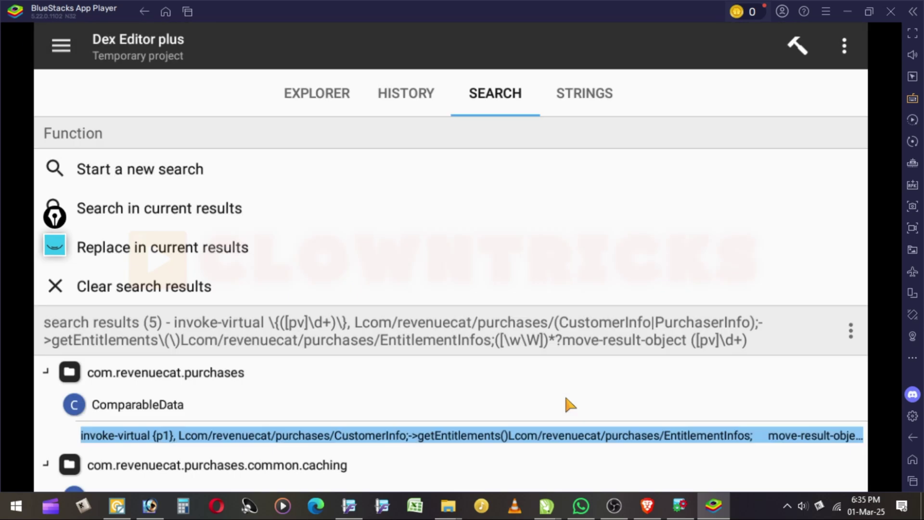
drag(509, 353, 546, 195)
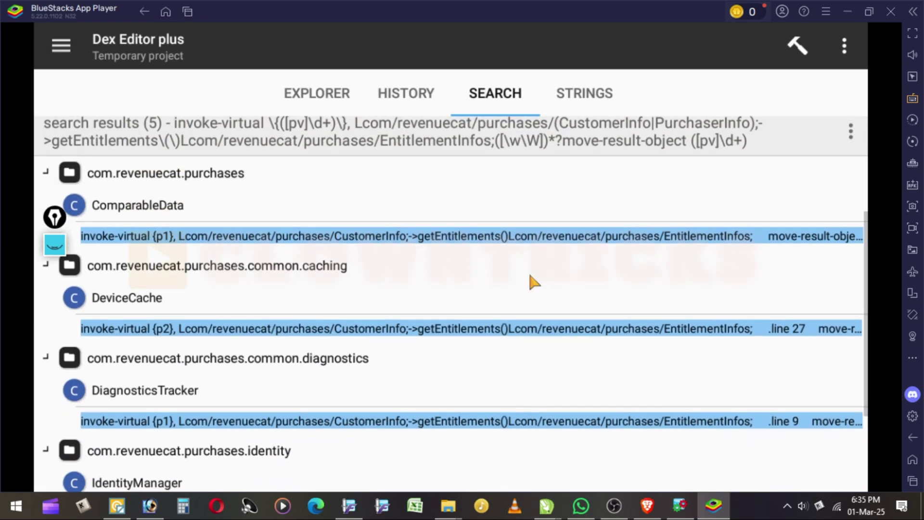
drag(530, 279, 547, 134)
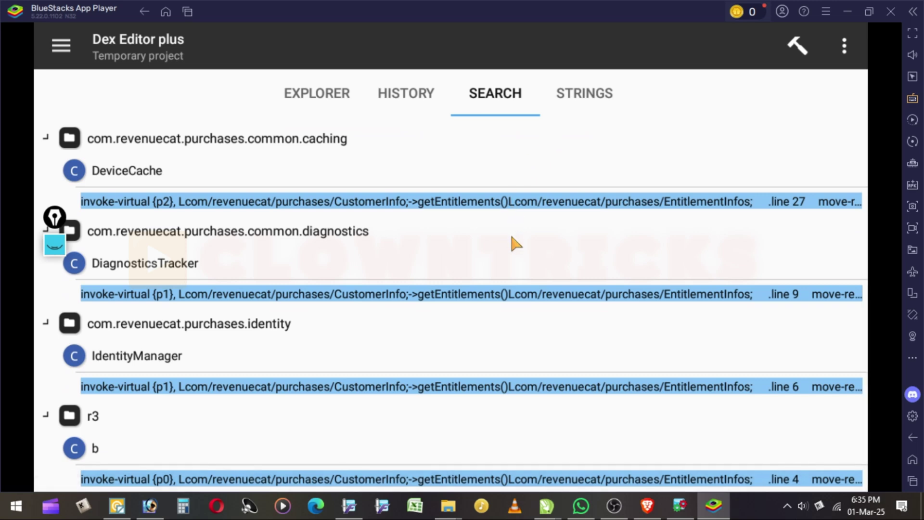
scroll(510, 232, up, 3)
click(427, 242)
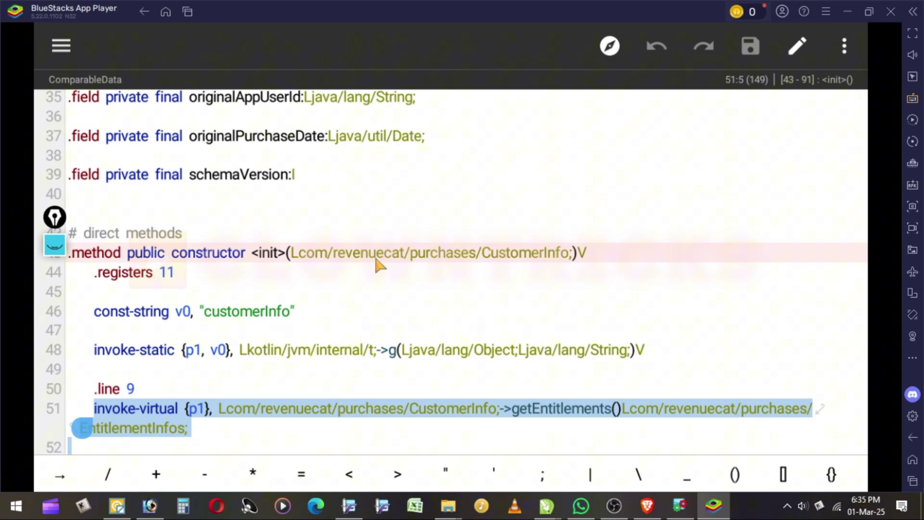
drag(523, 323, 536, 212)
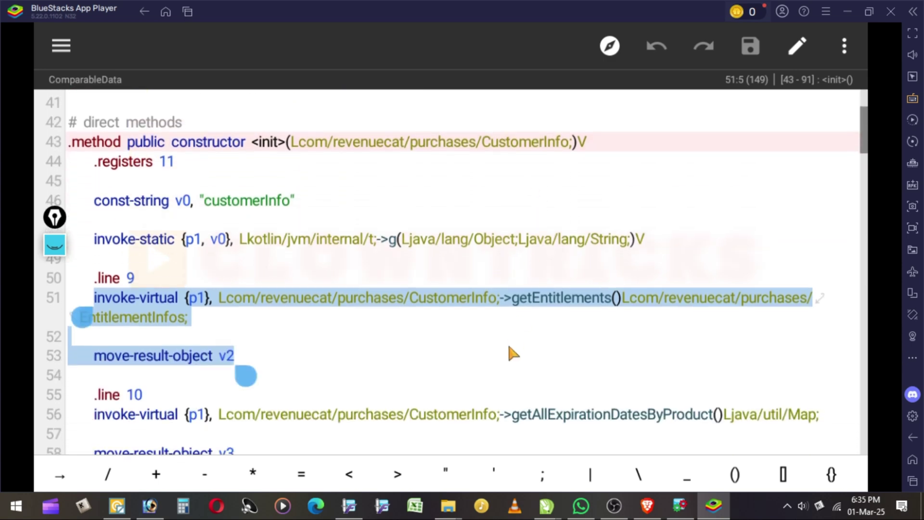
drag(510, 353, 522, 248)
drag(496, 354, 496, 312)
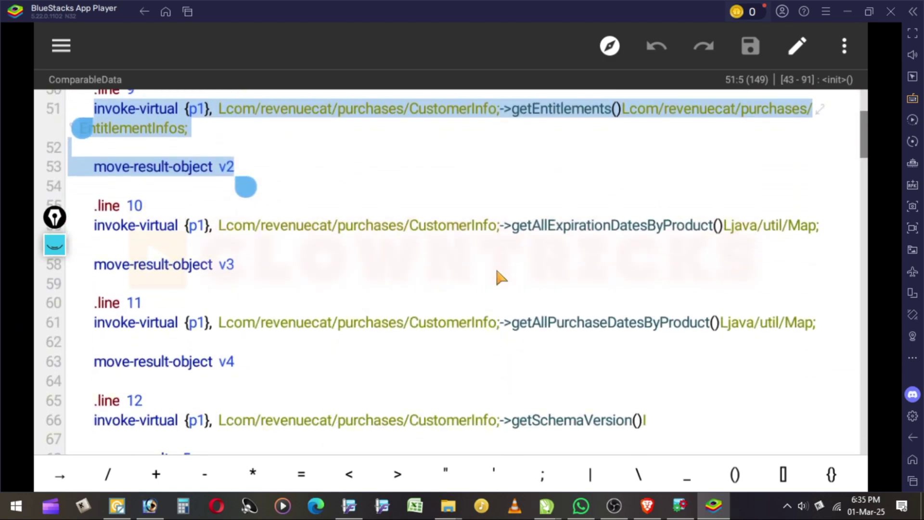
drag(501, 372, 503, 286)
drag(481, 416, 492, 299)
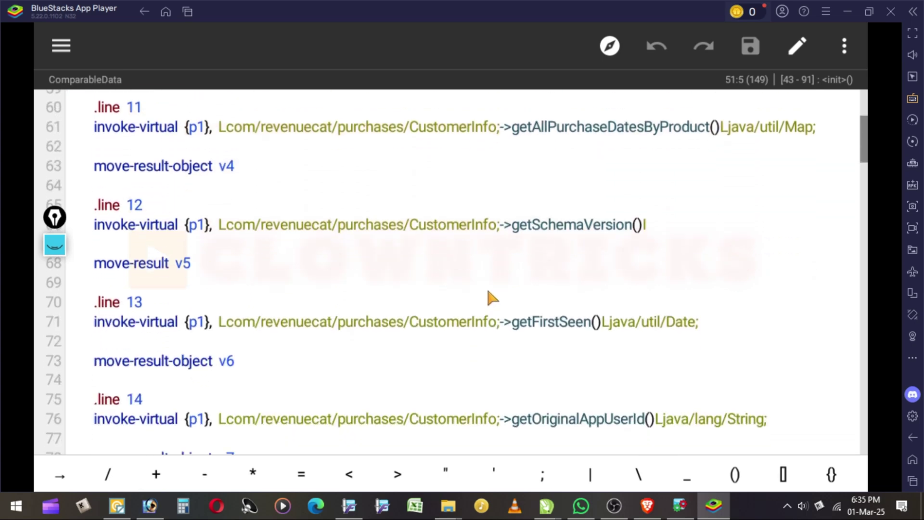
drag(472, 395, 477, 268)
drag(433, 371, 458, 248)
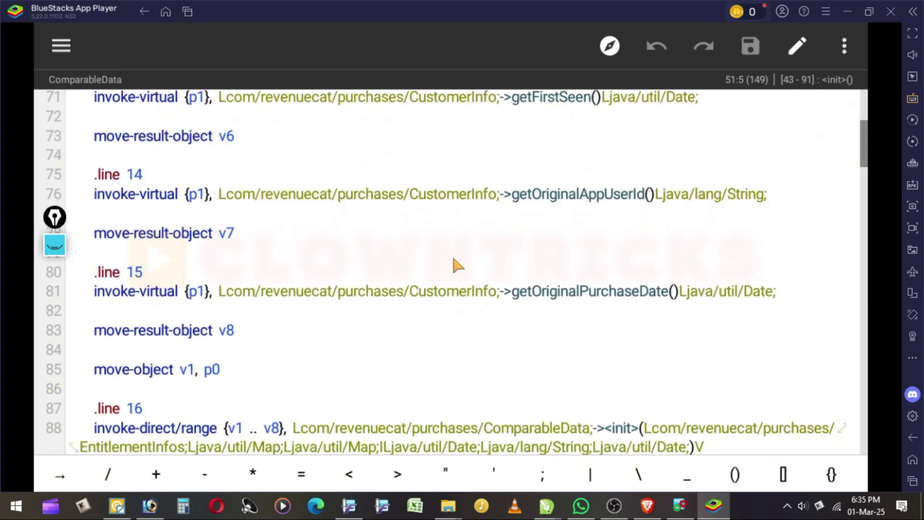
drag(448, 365, 462, 254)
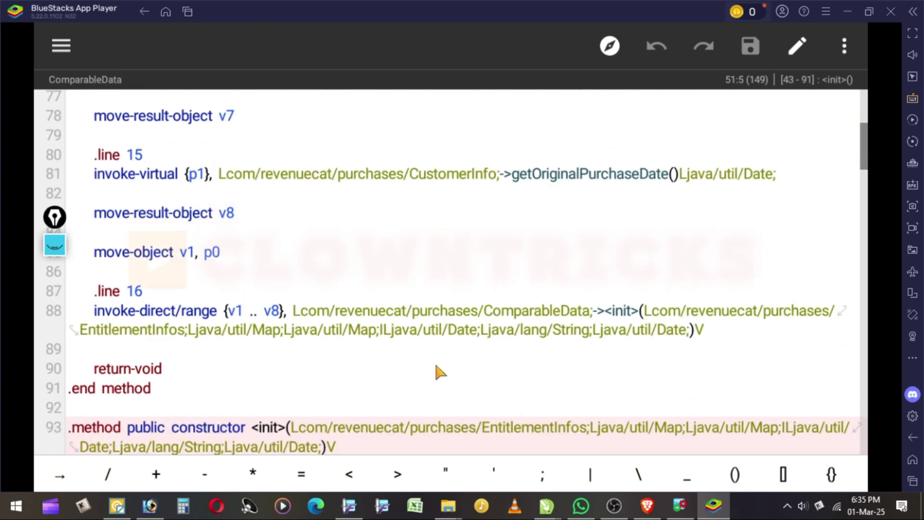
click(54, 247)
drag(547, 135, 269, 372)
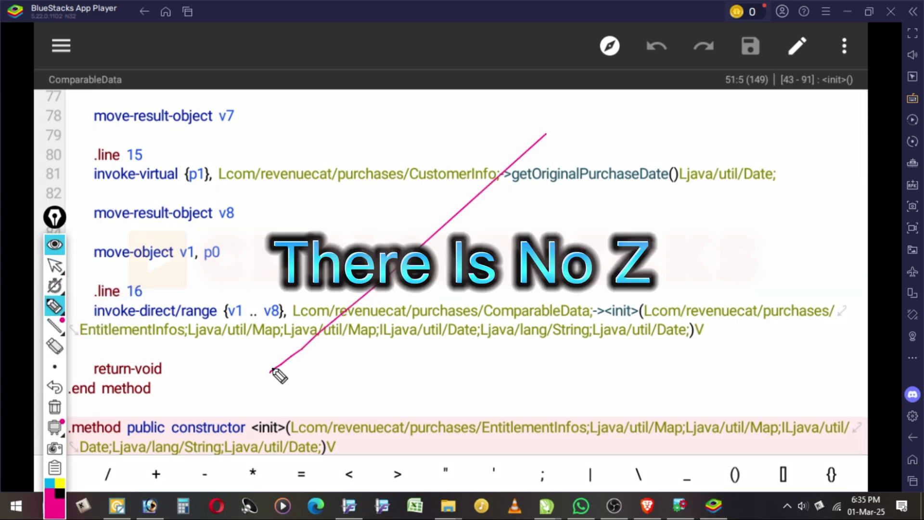
drag(302, 193, 606, 376)
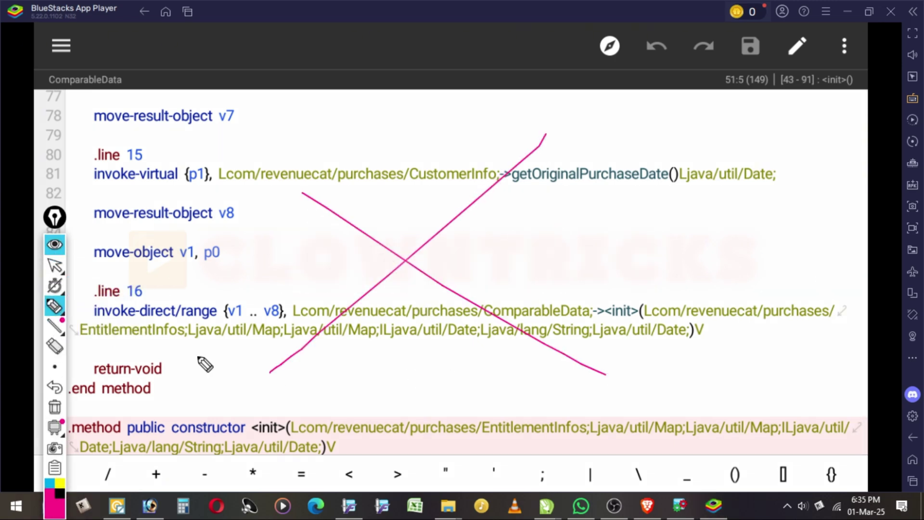
click(54, 407)
click(913, 440)
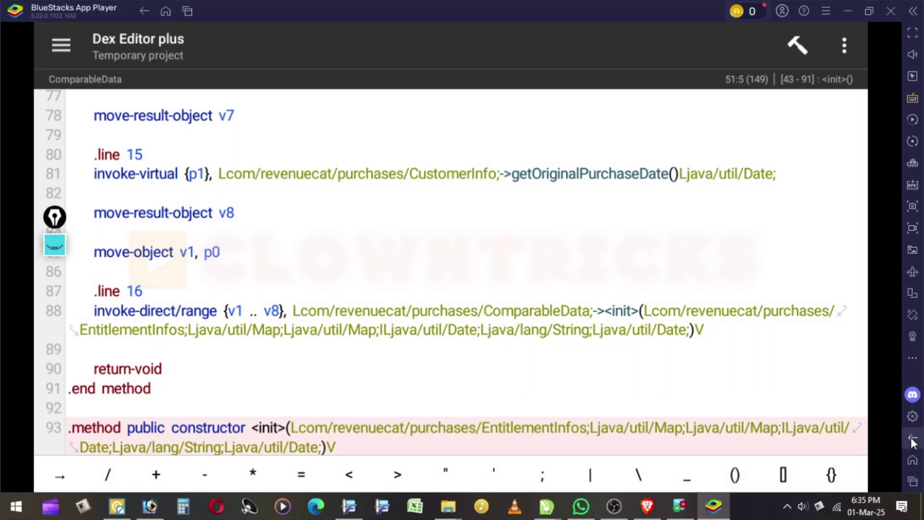
Step: Inspect the DeviceCache match, then open the DiagnosticsTracker match
click(433, 336)
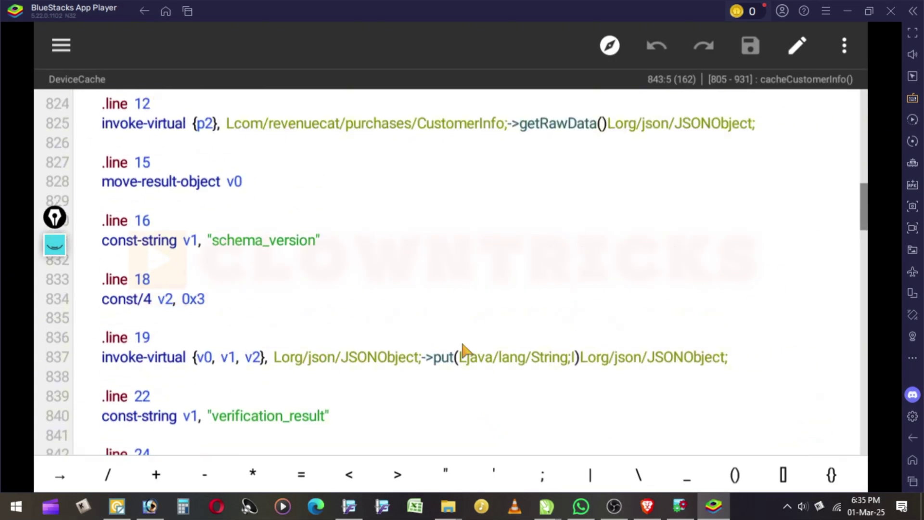
scroll(356, 196, up, 3)
scroll(324, 227, up, 3)
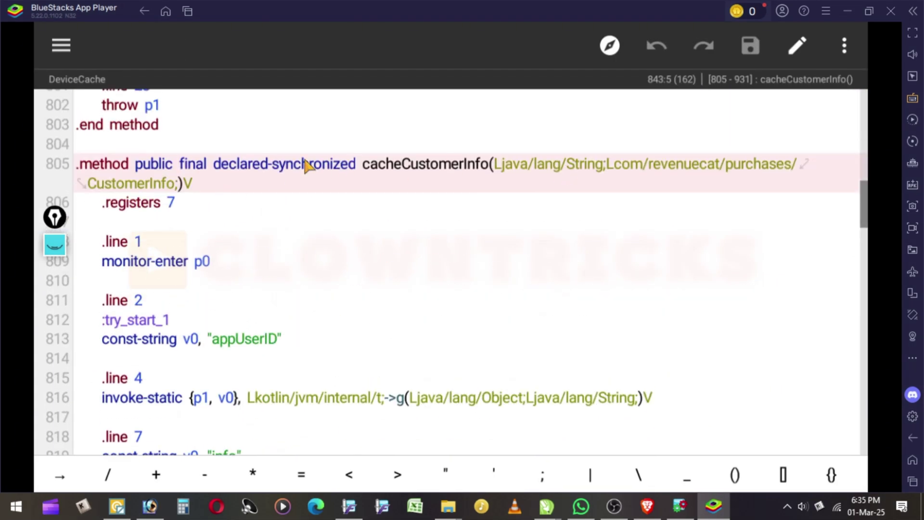
scroll(333, 179, down, 3)
scroll(412, 372, down, 3)
scroll(437, 351, down, 3)
scroll(446, 332, down, 3)
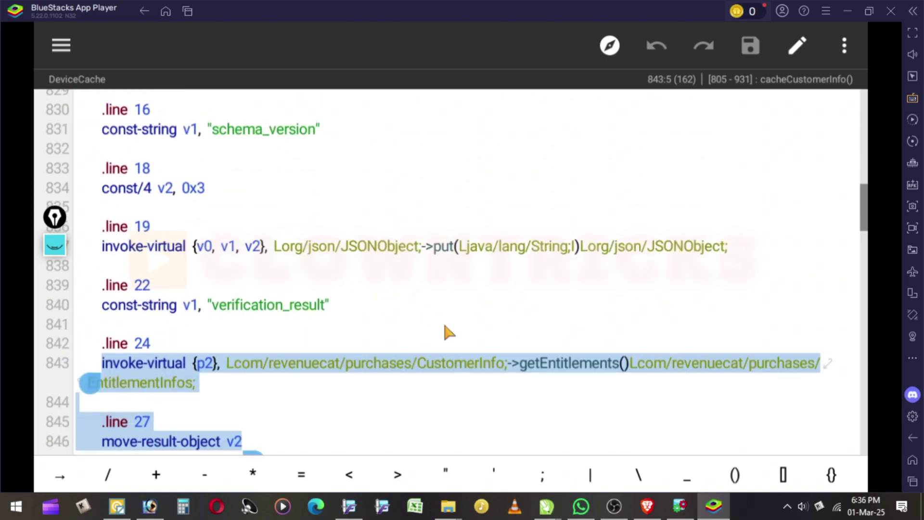
scroll(445, 332, down, 3)
scroll(443, 296, down, 3)
scroll(479, 301, down, 3)
scroll(438, 263, down, 3)
click(439, 239)
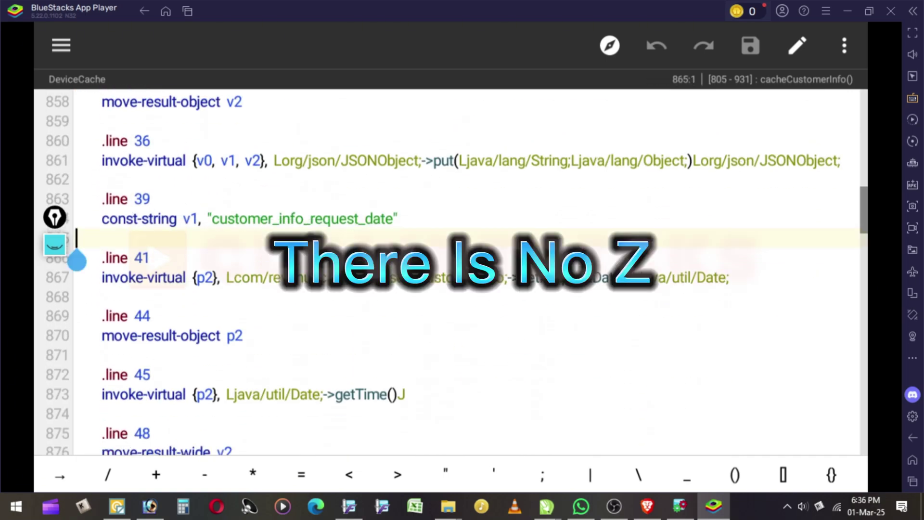
scroll(477, 405, down, 3)
click(488, 289)
scroll(489, 304, down, 3)
click(539, 347)
scroll(480, 408, down, 3)
scroll(484, 372, down, 3)
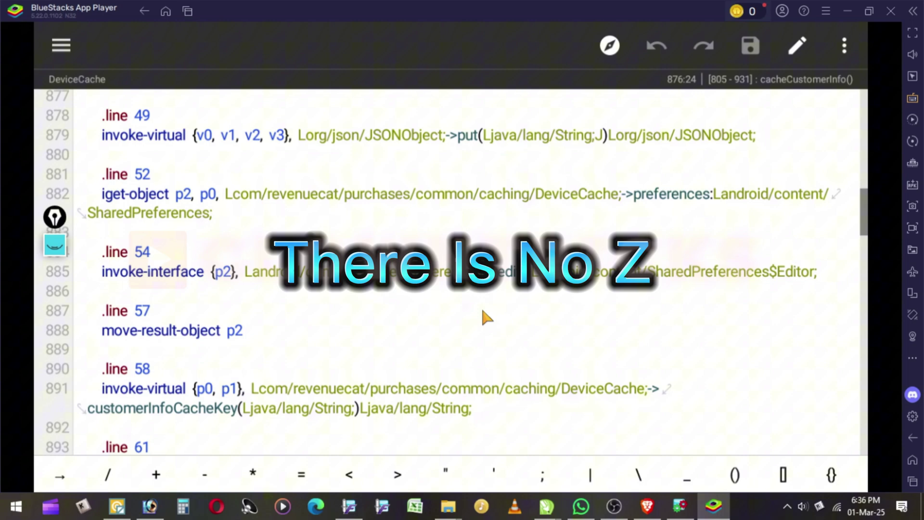
scroll(484, 318, down, 3)
scroll(611, 288, down, 3)
scroll(618, 257, down, 3)
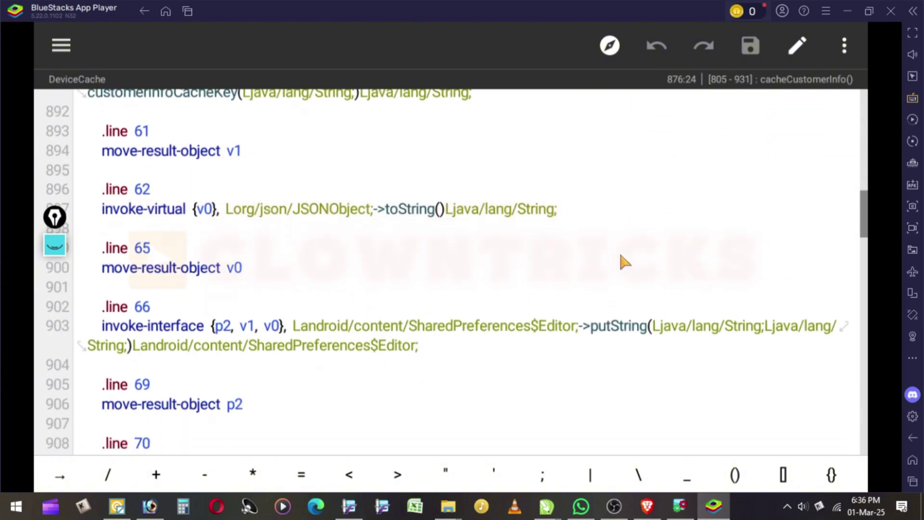
click(913, 437)
scroll(675, 412, down, 2)
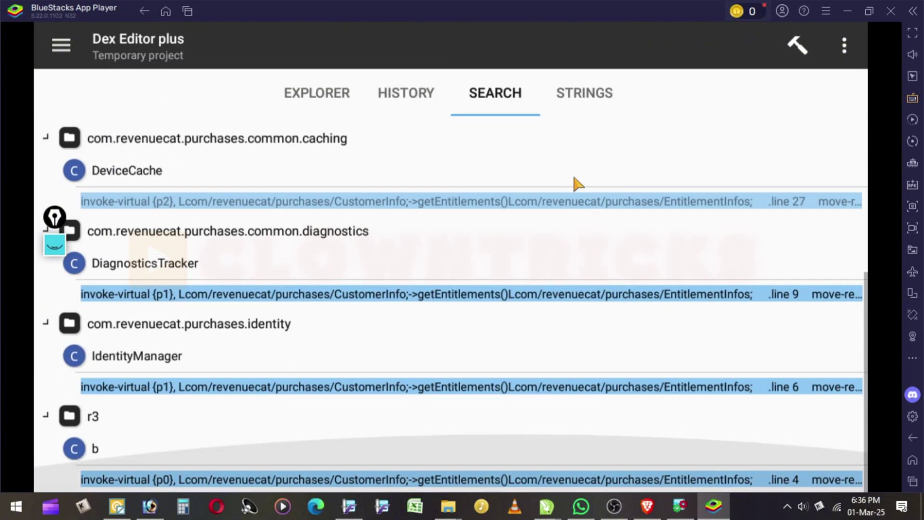
click(344, 296)
scroll(532, 190, down, 3)
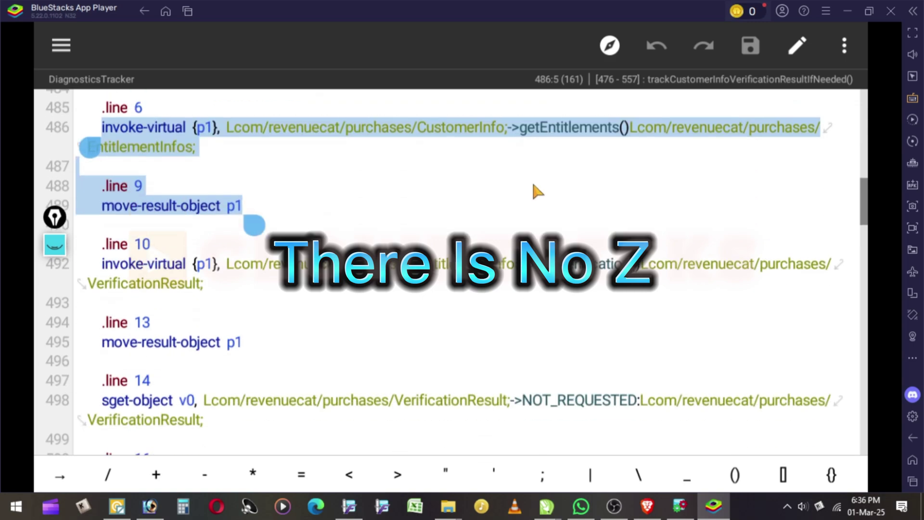
scroll(532, 354, down, 2)
scroll(504, 386, down, 2)
scroll(503, 385, down, 2)
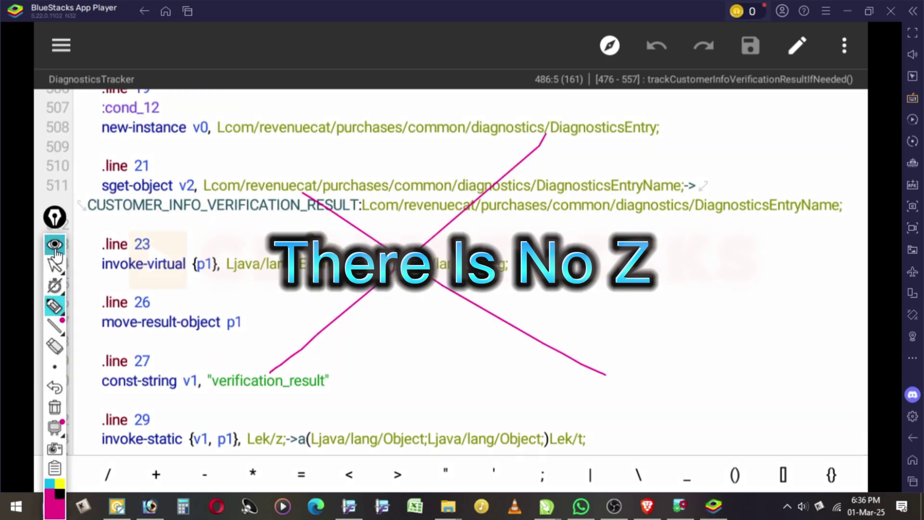
click(913, 438)
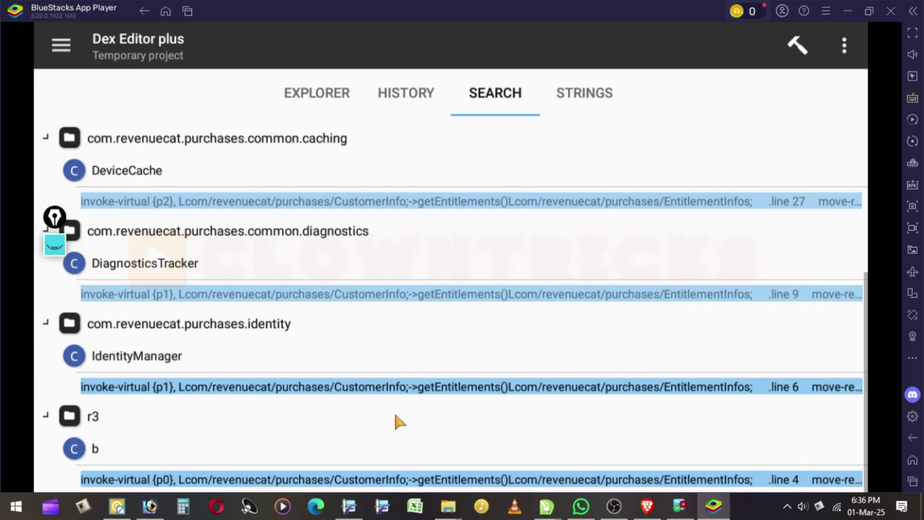
click(312, 391)
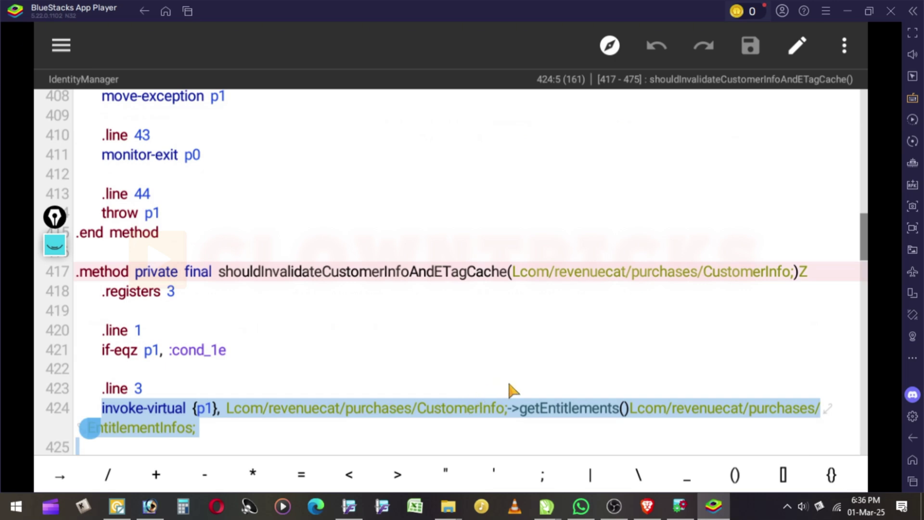
scroll(564, 325, down, 3)
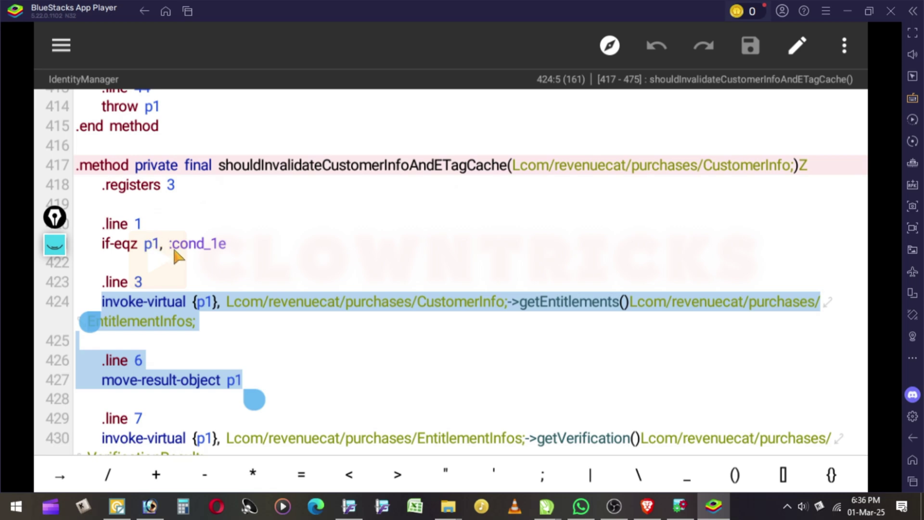
scroll(241, 271, down, 2)
scroll(251, 194, down, 1)
scroll(265, 263, down, 1)
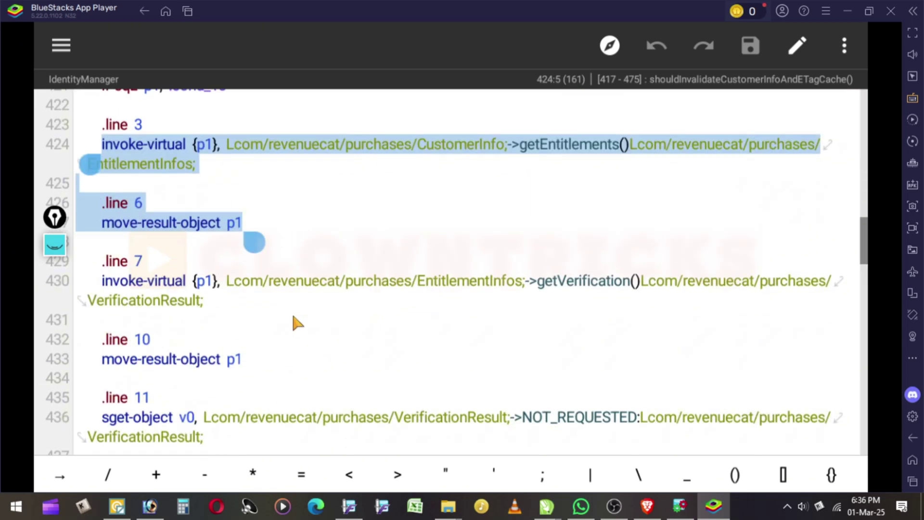
scroll(298, 323, down, 2)
scroll(249, 402, down, 1)
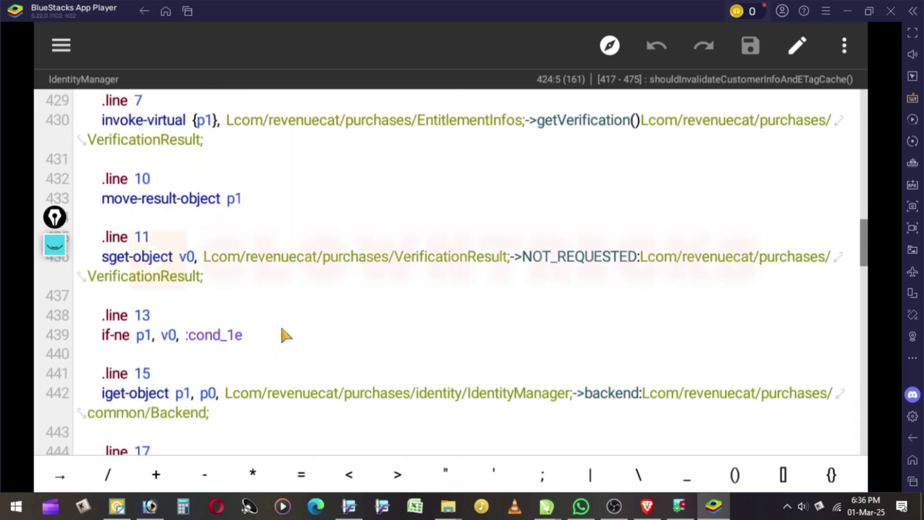
scroll(593, 361, down, 2)
scroll(553, 303, down, 2)
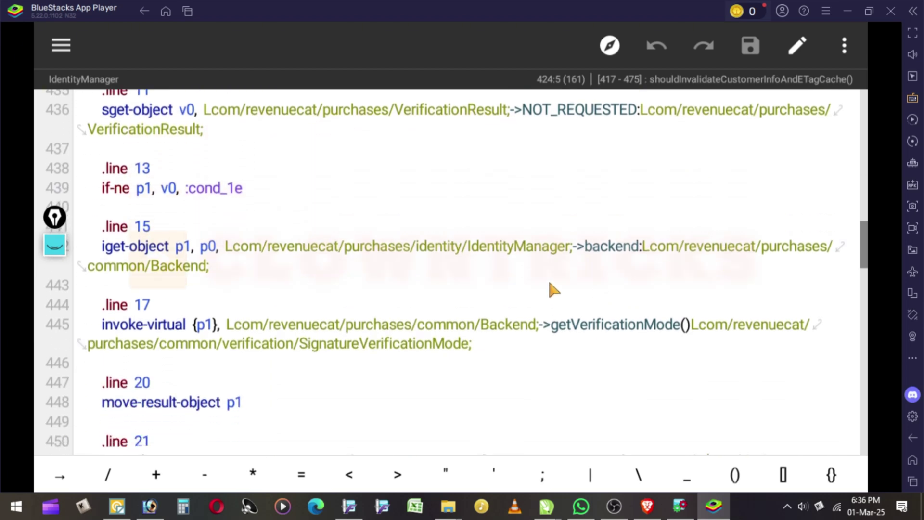
scroll(534, 289, down, 2)
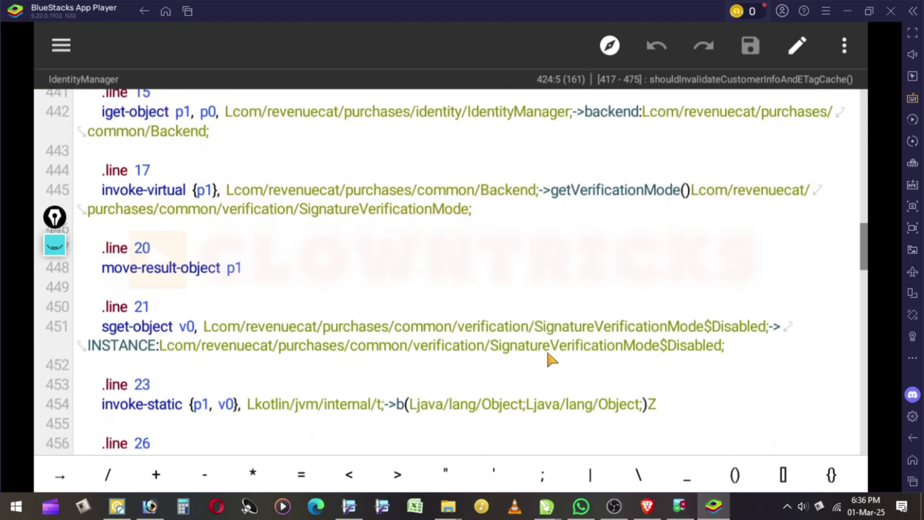
scroll(549, 357, down, 2)
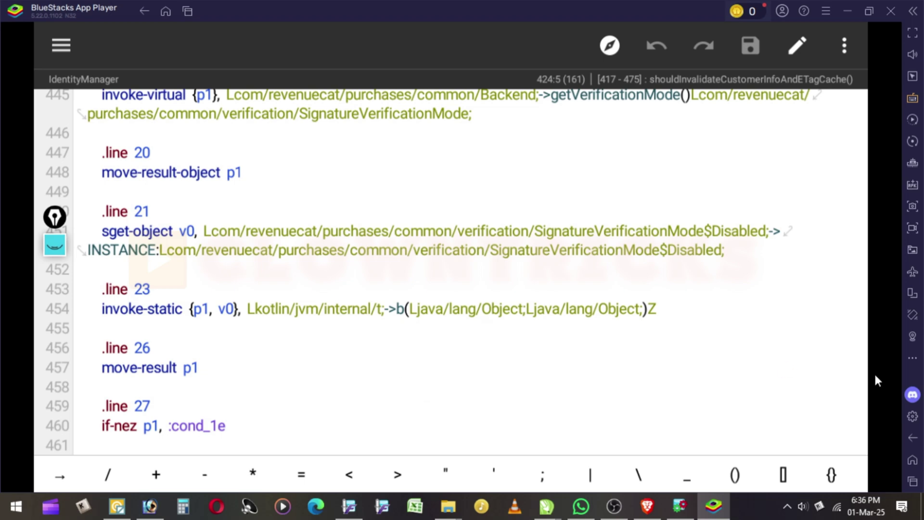
Step: Open class b's getEntitlements match and examine its static boolean method d(CustomerInfo, String)
click(914, 439)
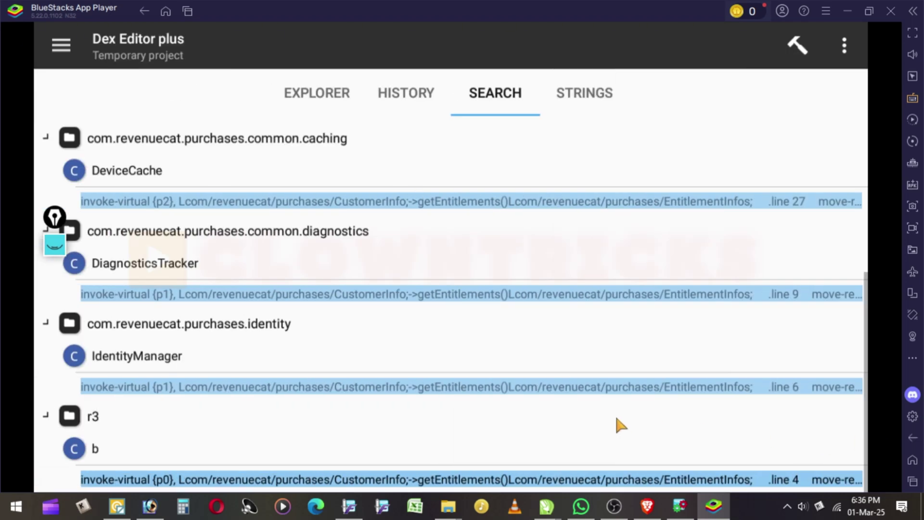
click(425, 480)
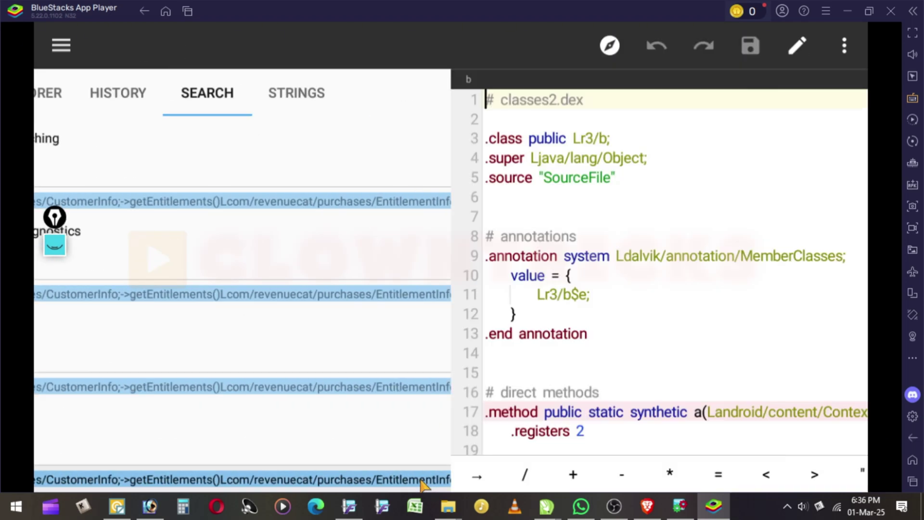
click(45, 136)
mouse_move(47, 192)
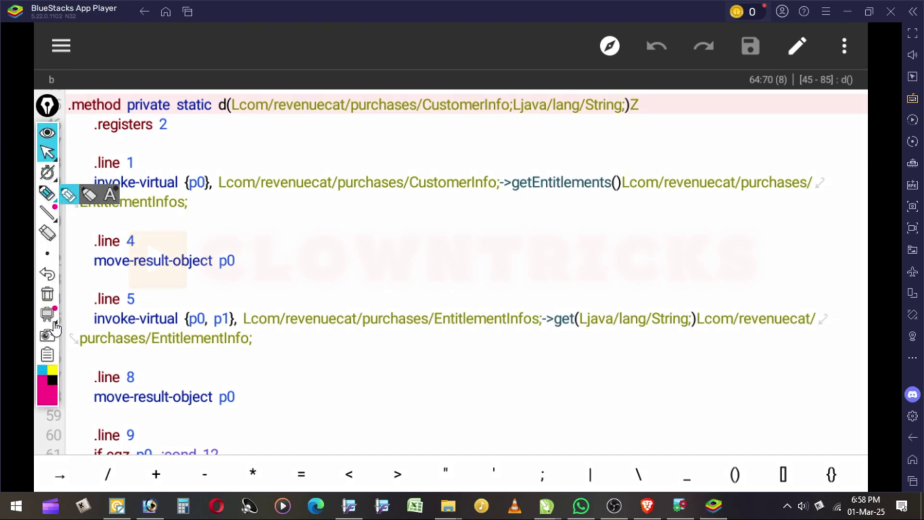
click(48, 197)
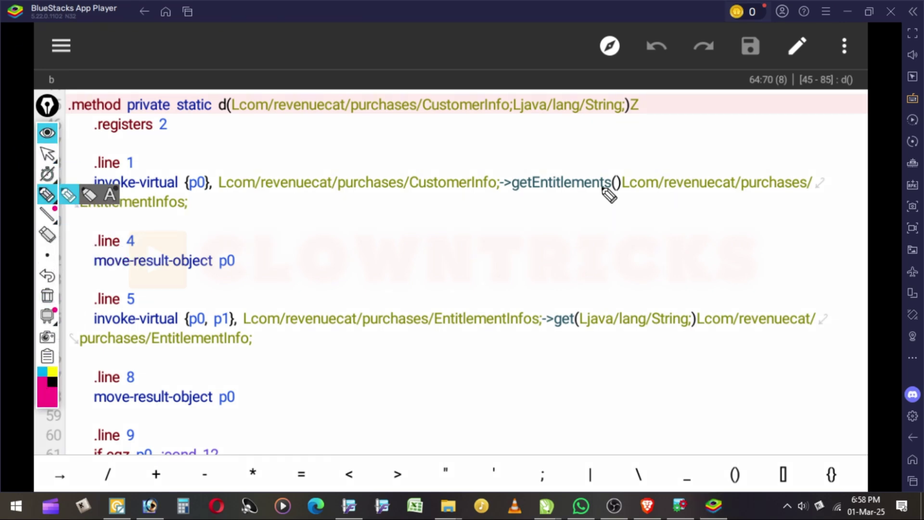
drag(227, 126, 649, 113)
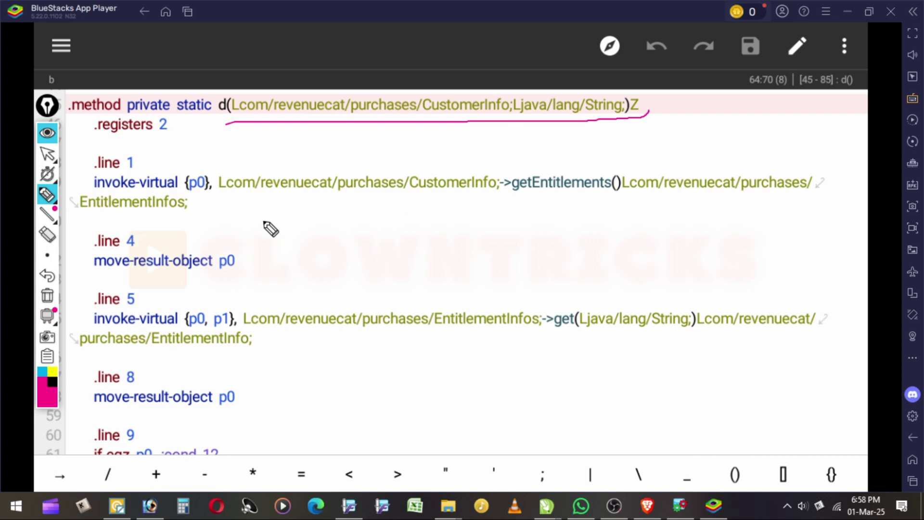
drag(411, 196, 487, 193)
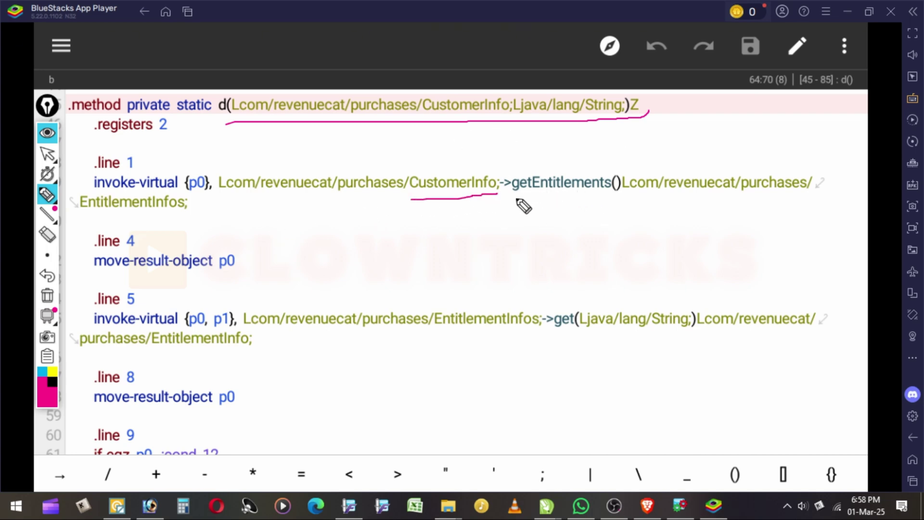
mouse_move(516, 195)
mouse_down()
mouse_move(606, 191)
mouse_move(215, 169)
mouse_up()
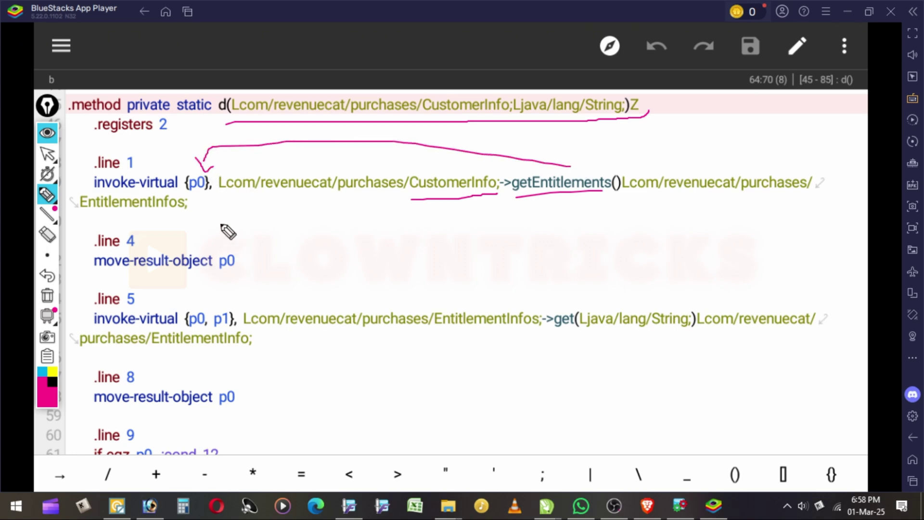
mouse_move(191, 204)
mouse_down()
mouse_move(259, 245)
mouse_move(253, 260)
mouse_up()
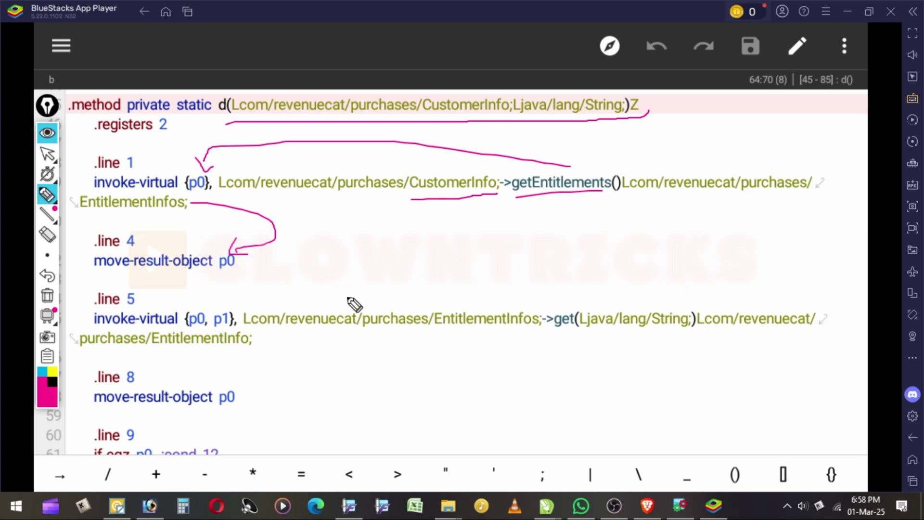
click(48, 302)
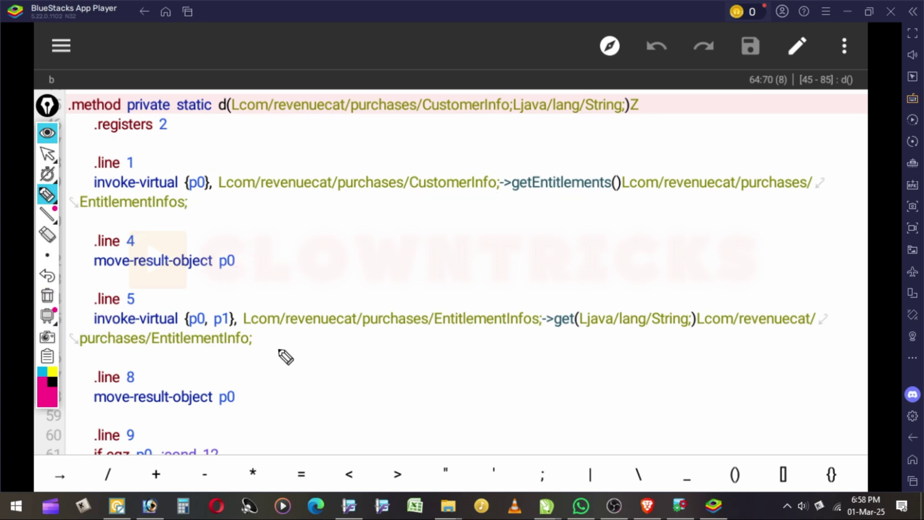
click(48, 153)
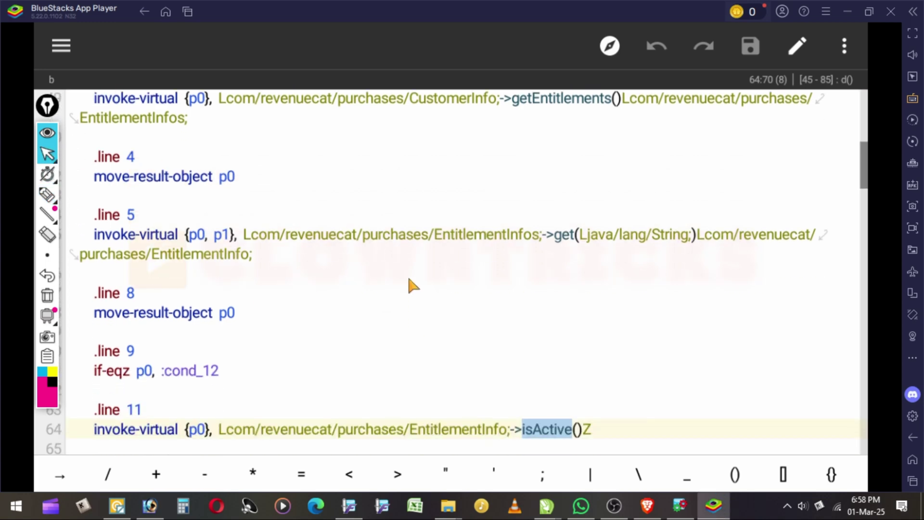
drag(409, 285, 450, 221)
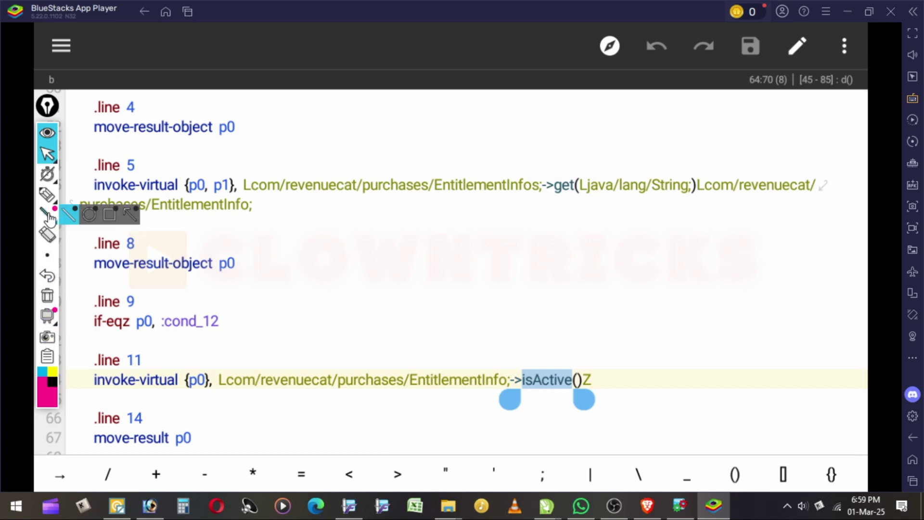
click(47, 194)
drag(524, 142, 570, 172)
mouse_move(453, 139)
mouse_down()
mouse_move(235, 166)
mouse_move(254, 174)
mouse_move(207, 166)
mouse_move(200, 176)
mouse_move(212, 168)
mouse_up()
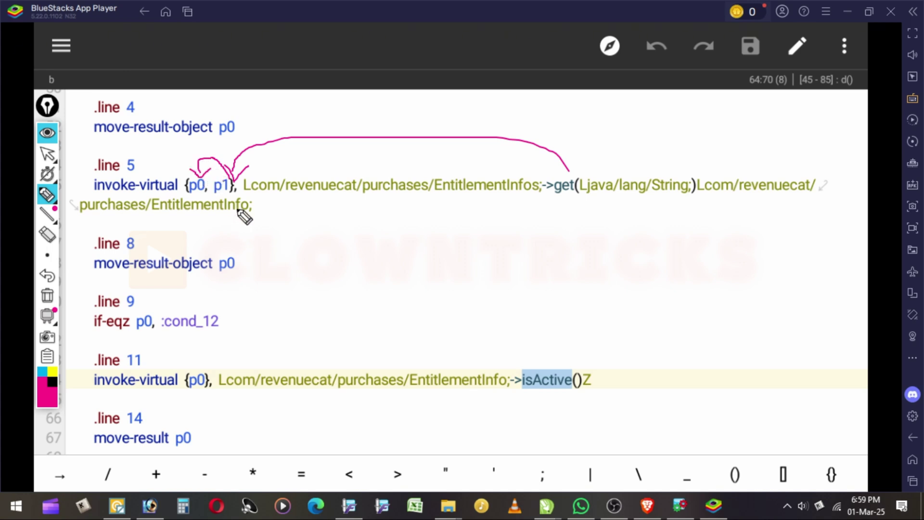
mouse_move(260, 206)
mouse_down()
mouse_move(344, 239)
mouse_move(289, 266)
mouse_move(281, 247)
mouse_up()
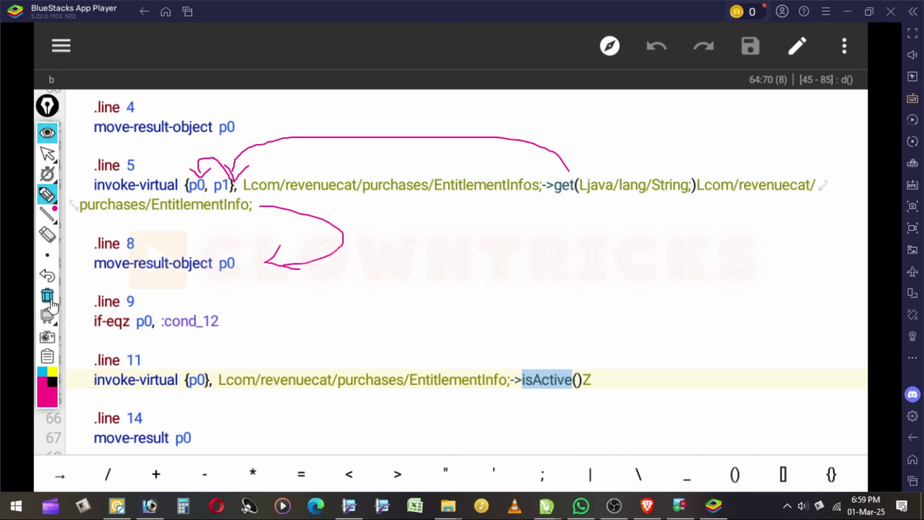
click(47, 295)
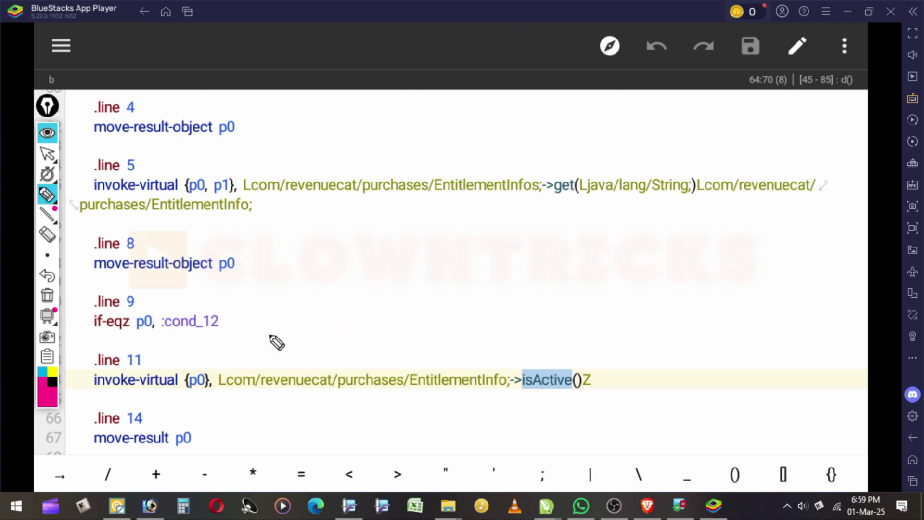
click(47, 153)
scroll(394, 268, down, 3)
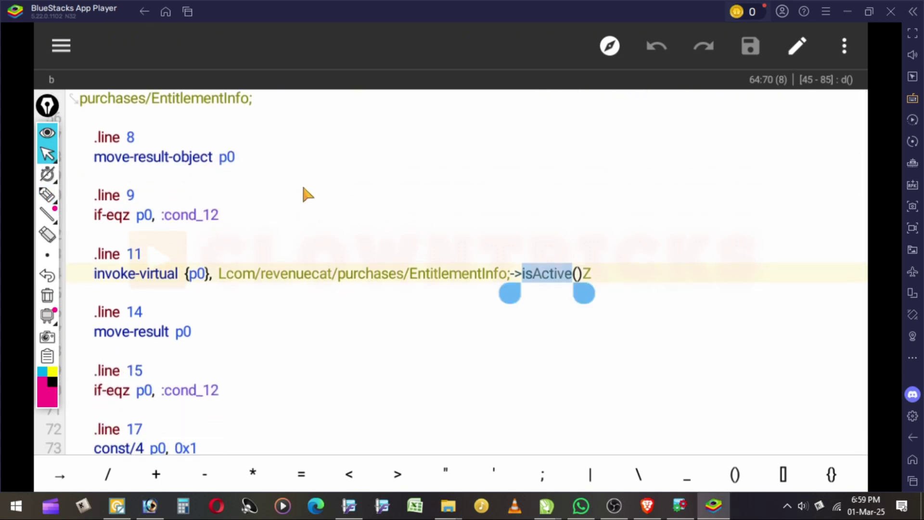
click(46, 194)
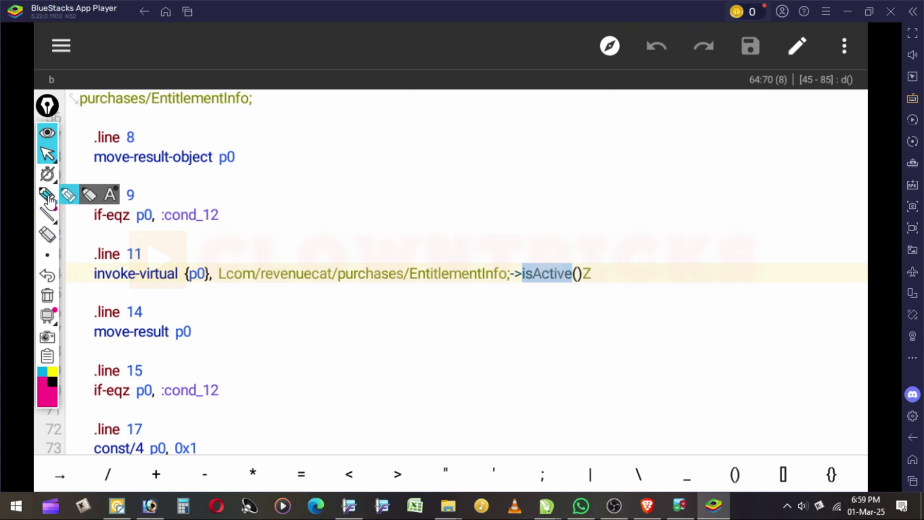
mouse_move(255, 156)
mouse_down()
mouse_move(292, 152)
mouse_move(305, 168)
mouse_move(367, 154)
mouse_move(337, 147)
mouse_up()
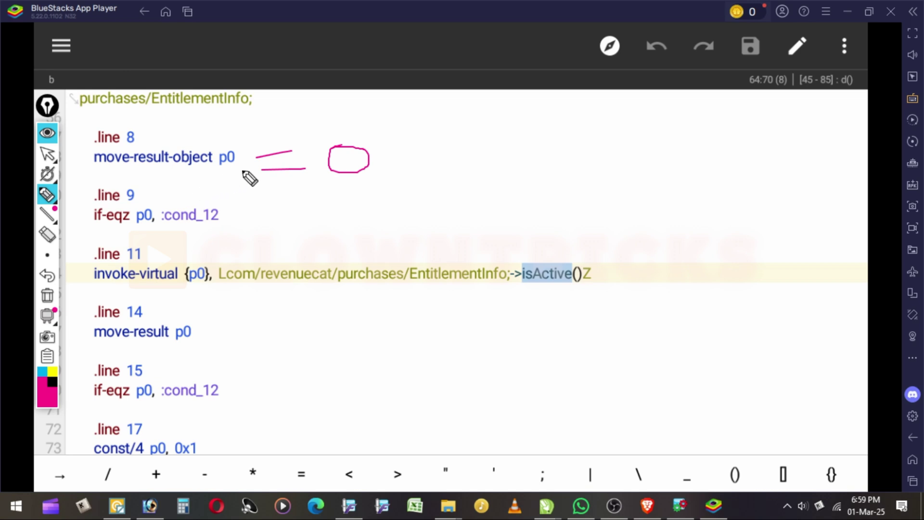
mouse_move(232, 172)
mouse_down()
mouse_move(143, 195)
mouse_move(133, 239)
mouse_move(153, 217)
mouse_move(132, 190)
mouse_up()
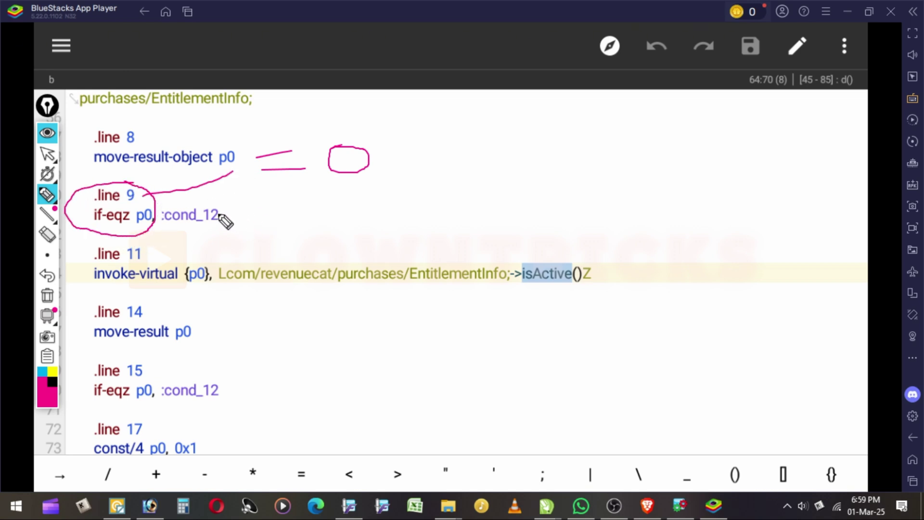
click(42, 372)
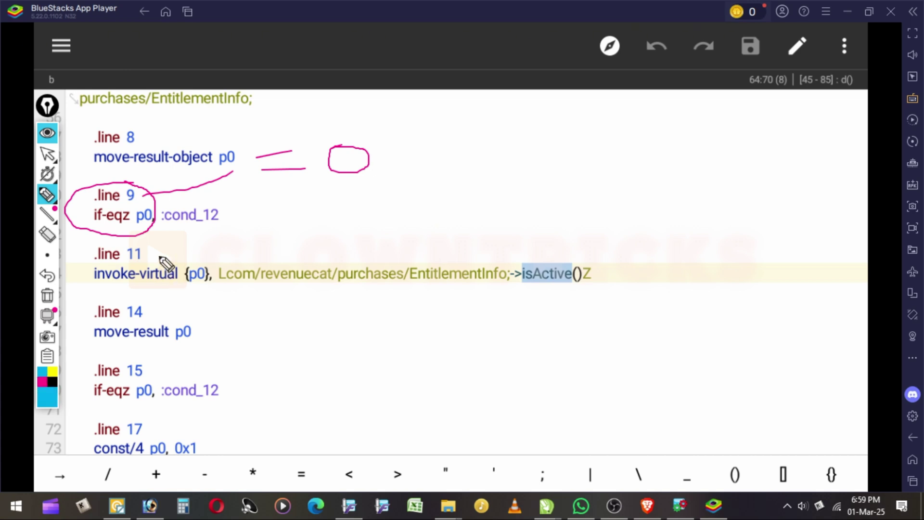
click(163, 232)
mouse_move(190, 231)
mouse_down()
mouse_move(233, 207)
mouse_move(173, 203)
mouse_move(158, 225)
mouse_up()
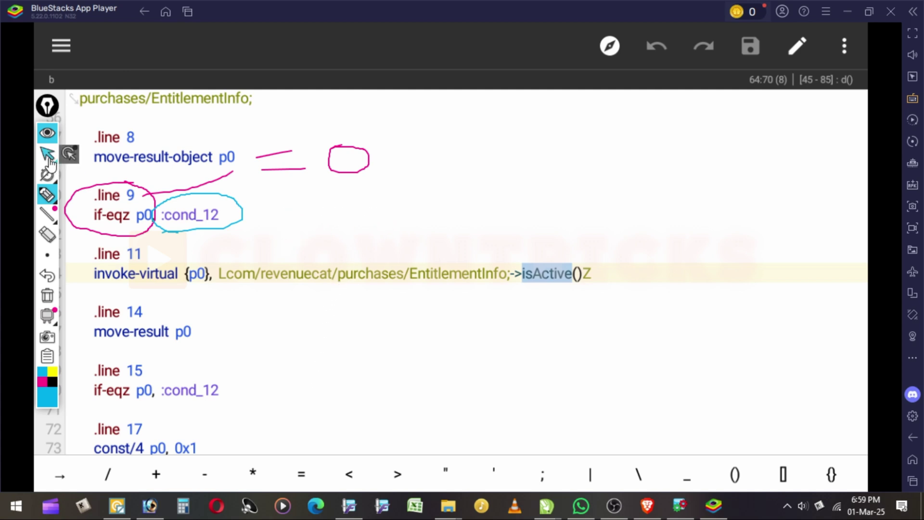
click(47, 296)
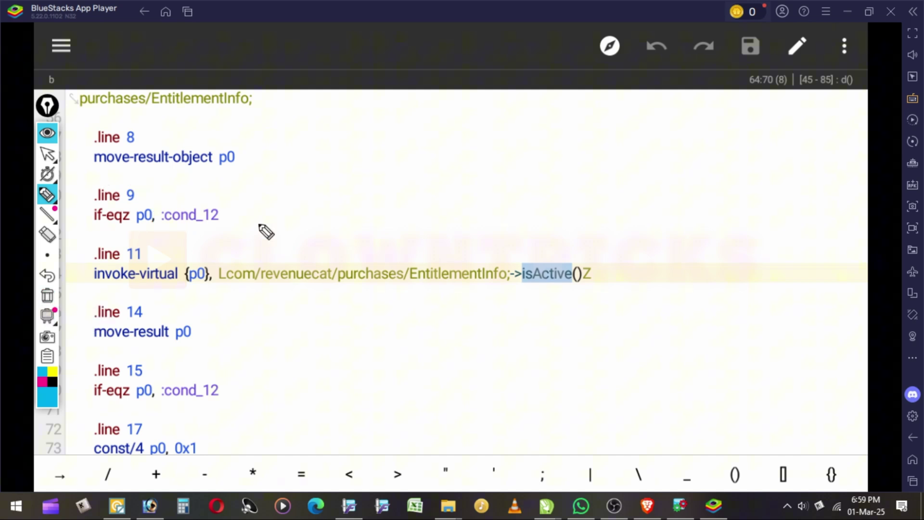
click(48, 154)
drag(331, 332, 344, 190)
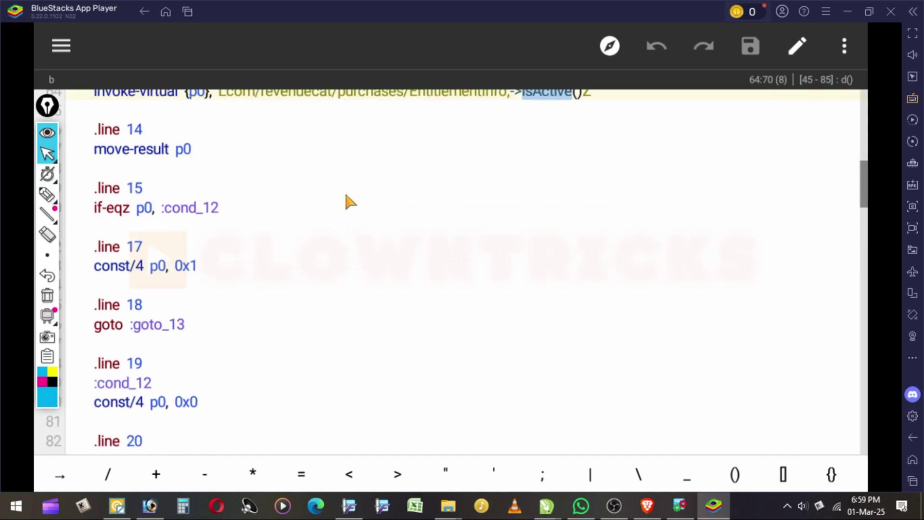
scroll(321, 350, down, 2)
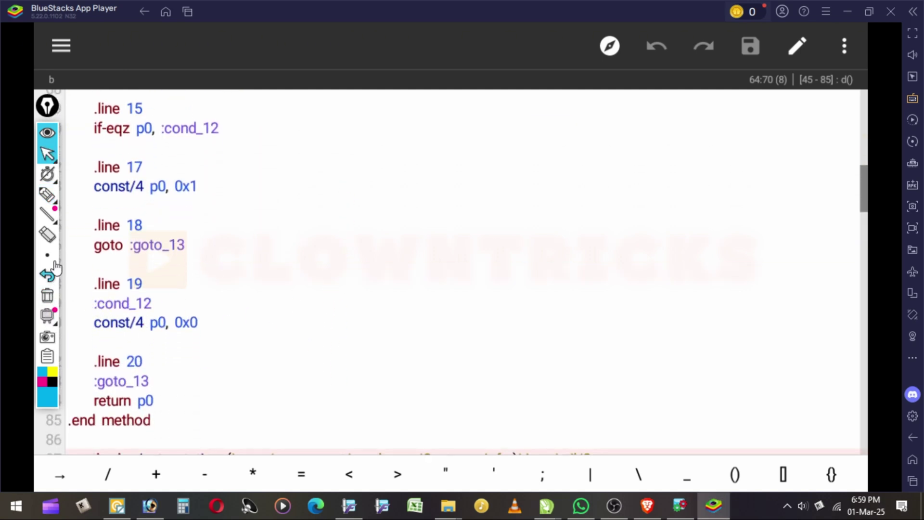
click(47, 194)
drag(151, 295, 174, 292)
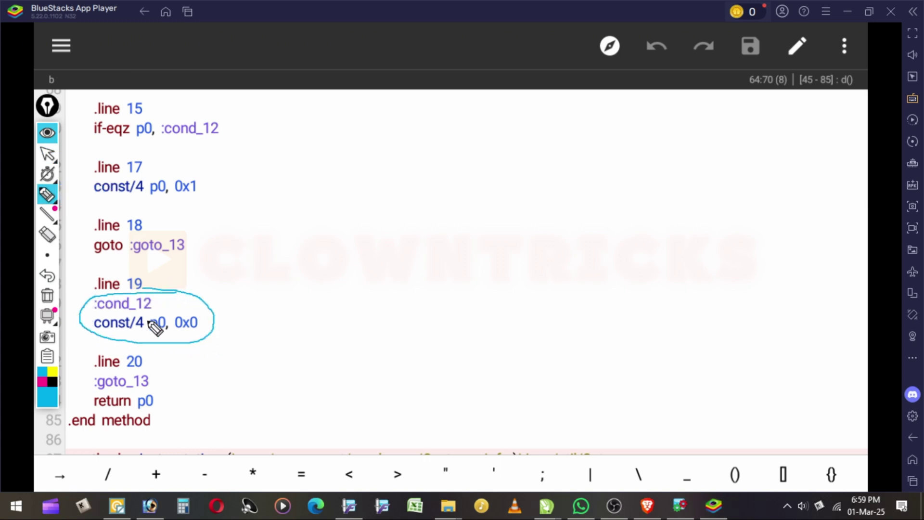
mouse_move(233, 316)
mouse_down()
mouse_move(271, 310)
mouse_move(288, 322)
mouse_move(307, 302)
mouse_up()
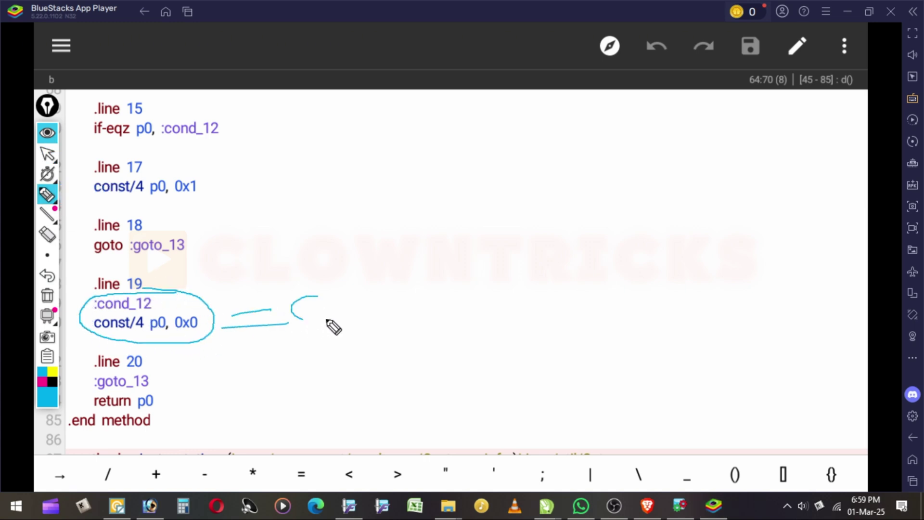
mouse_move(396, 295)
mouse_down()
mouse_move(431, 266)
mouse_move(470, 296)
mouse_up()
mouse_move(486, 249)
mouse_down()
mouse_move(508, 275)
mouse_move(509, 258)
mouse_up()
drag(543, 262, 594, 259)
drag(609, 219, 618, 245)
drag(587, 242, 612, 229)
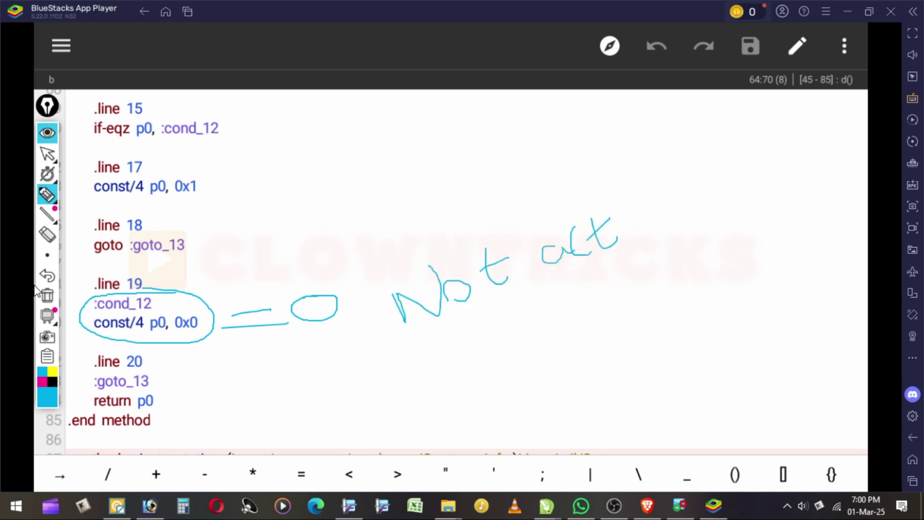
click(47, 296)
click(47, 153)
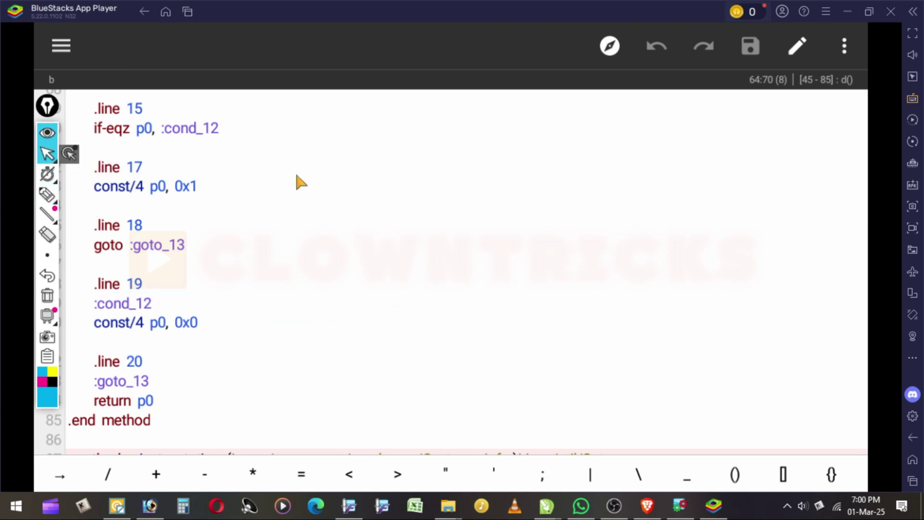
scroll(300, 182, up, 3)
click(315, 374)
double_click(316, 373)
scroll(511, 255, up, 3)
click(520, 313)
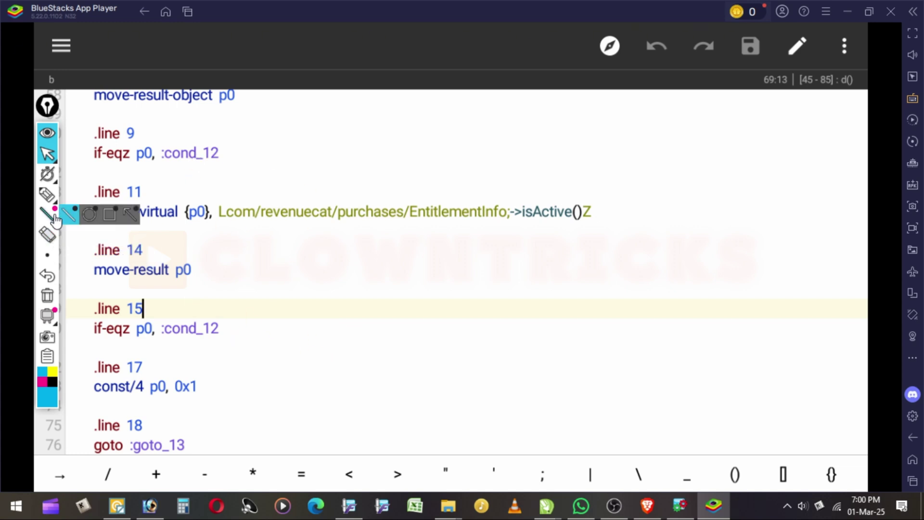
click(46, 195)
mouse_move(217, 134)
mouse_down()
mouse_move(181, 140)
mouse_move(227, 165)
mouse_move(208, 134)
mouse_up()
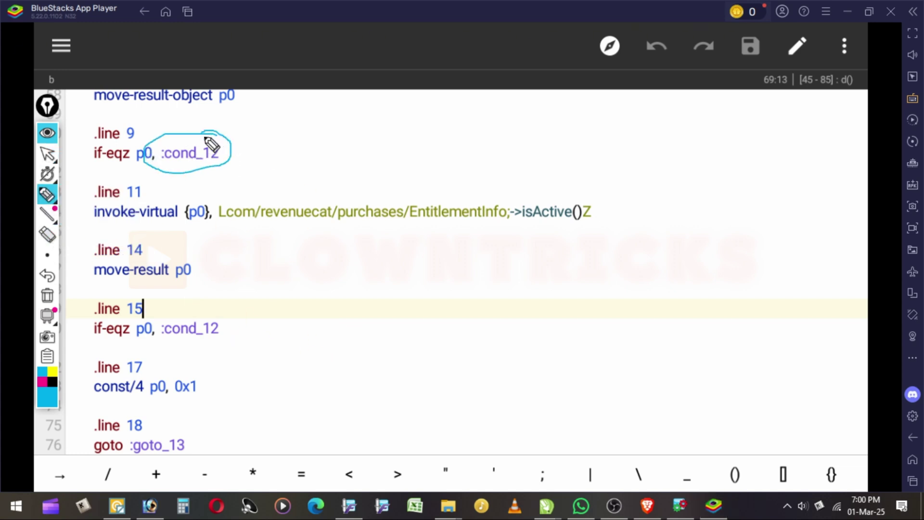
click(47, 154)
scroll(388, 318, down, 1)
click(398, 292)
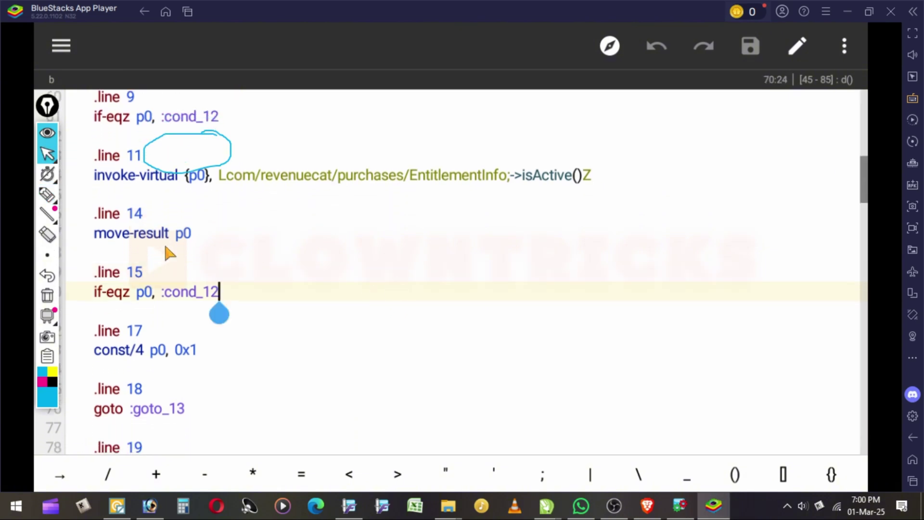
click(47, 294)
click(47, 195)
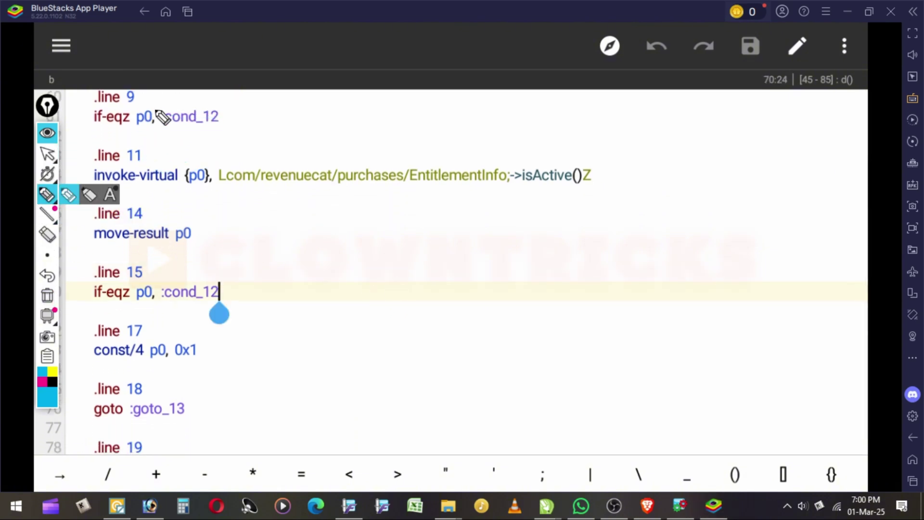
mouse_move(160, 118)
mouse_down()
mouse_move(150, 130)
mouse_move(237, 118)
mouse_move(185, 95)
mouse_move(164, 131)
mouse_move(233, 128)
mouse_up()
drag(292, 260, 359, 175)
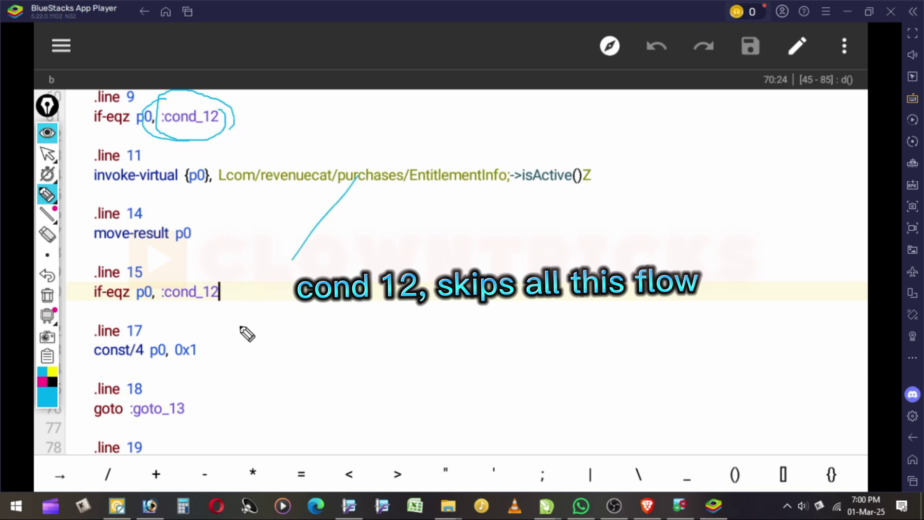
drag(291, 260, 167, 410)
drag(137, 238, 374, 370)
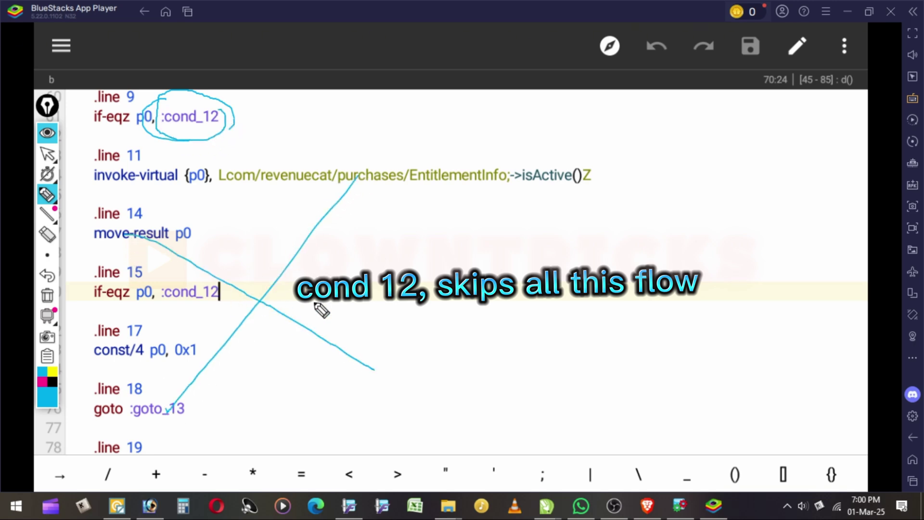
mouse_move(250, 121)
mouse_down()
mouse_move(450, 124)
mouse_move(686, 289)
mouse_move(376, 437)
mouse_move(322, 452)
mouse_up()
click(47, 155)
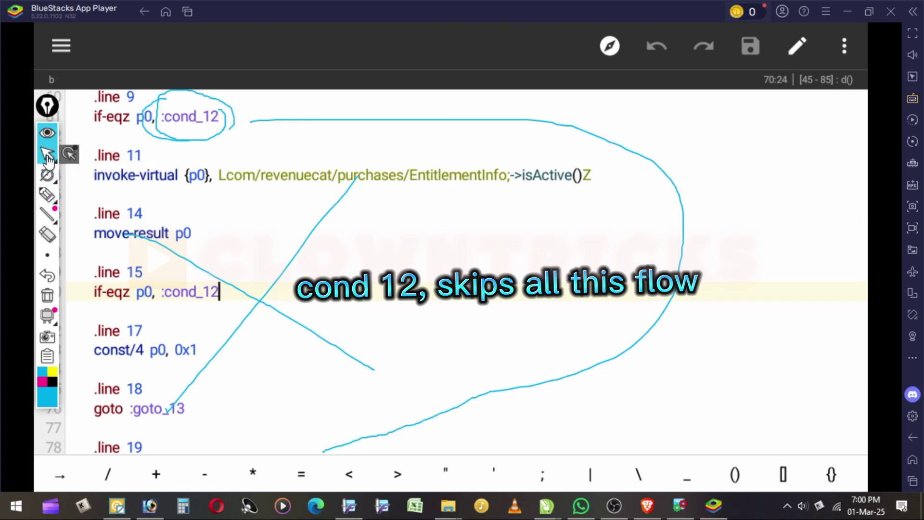
scroll(458, 340, down, 1)
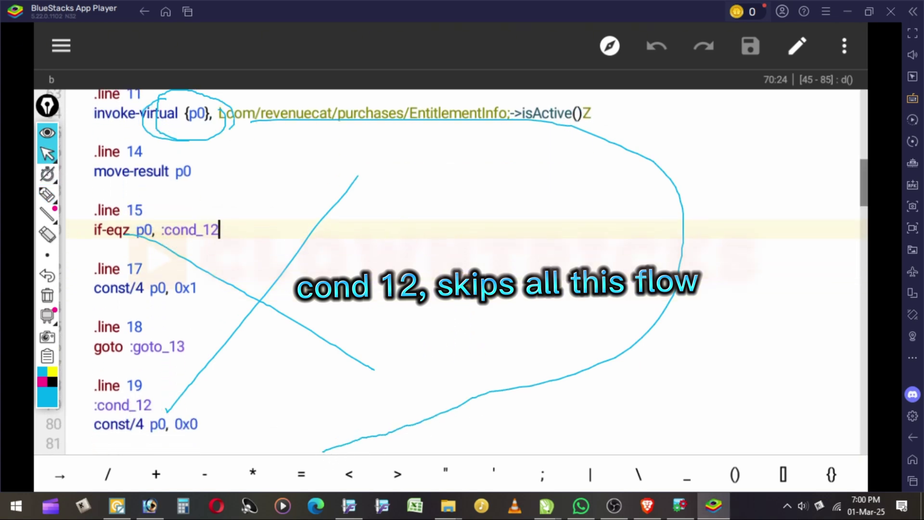
scroll(469, 321, down, 1)
click(46, 194)
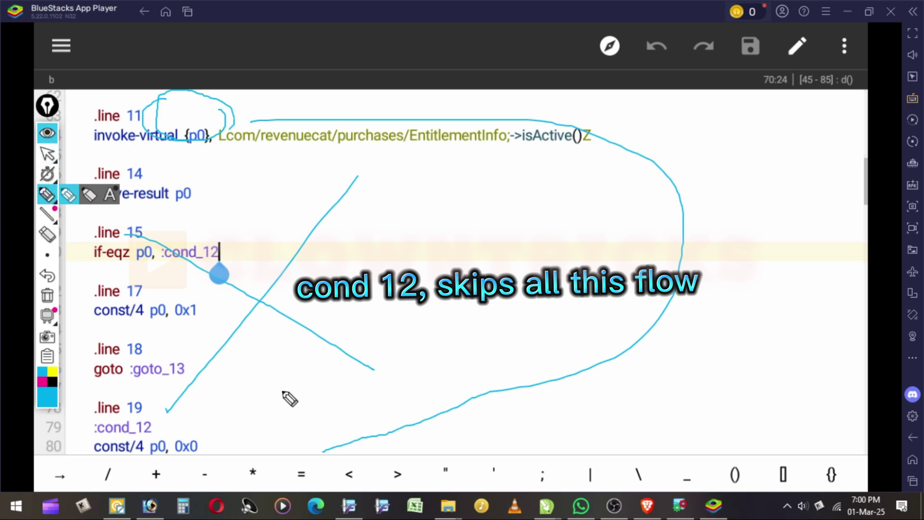
mouse_move(331, 442)
mouse_down()
mouse_move(222, 442)
mouse_move(237, 451)
mouse_up()
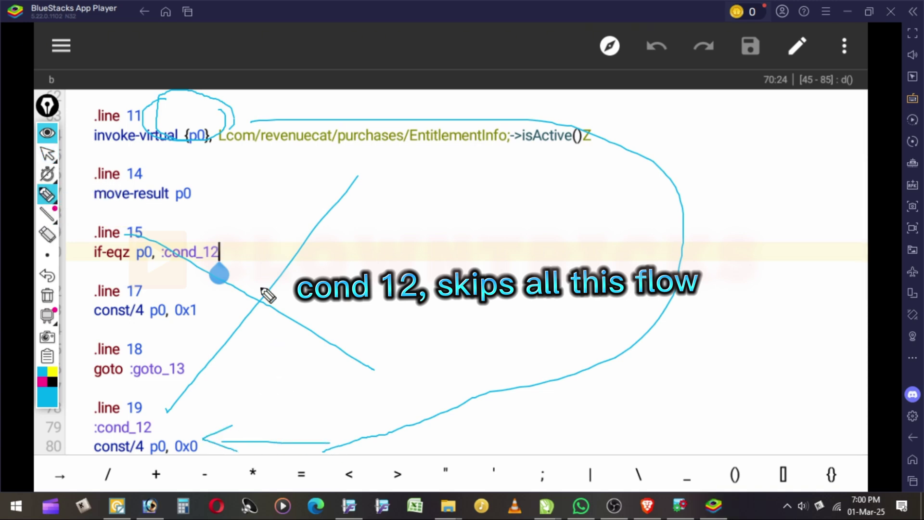
drag(143, 167, 152, 220)
drag(173, 251, 144, 407)
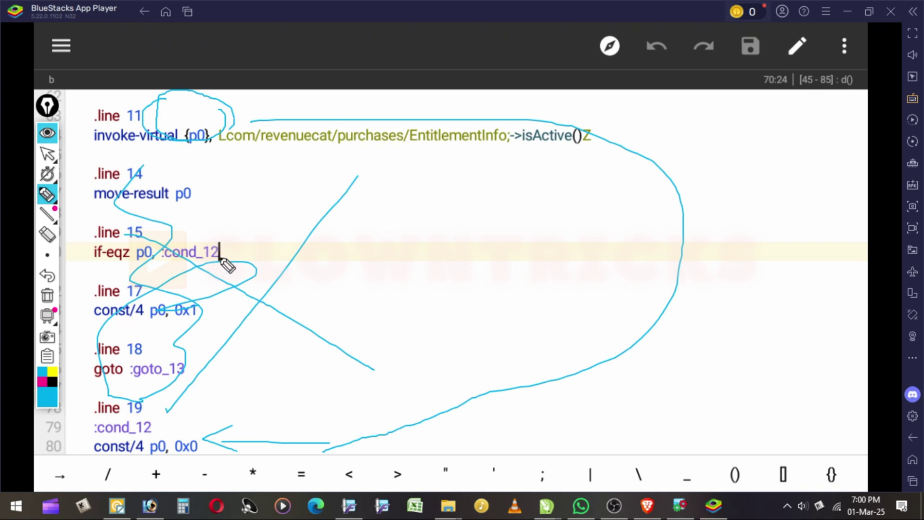
click(46, 295)
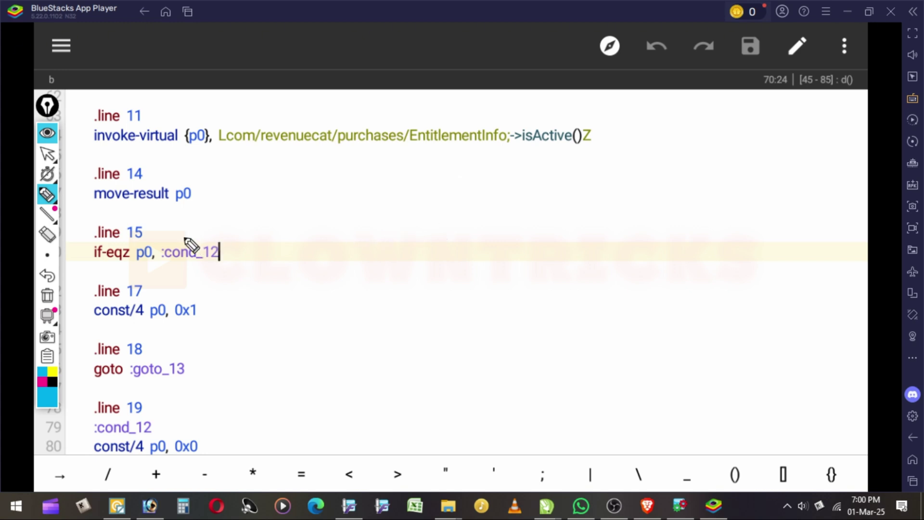
click(47, 153)
scroll(316, 266, up, 2)
mouse_move(315, 266)
mouse_down()
mouse_move(321, 336)
mouse_move(335, 212)
mouse_up()
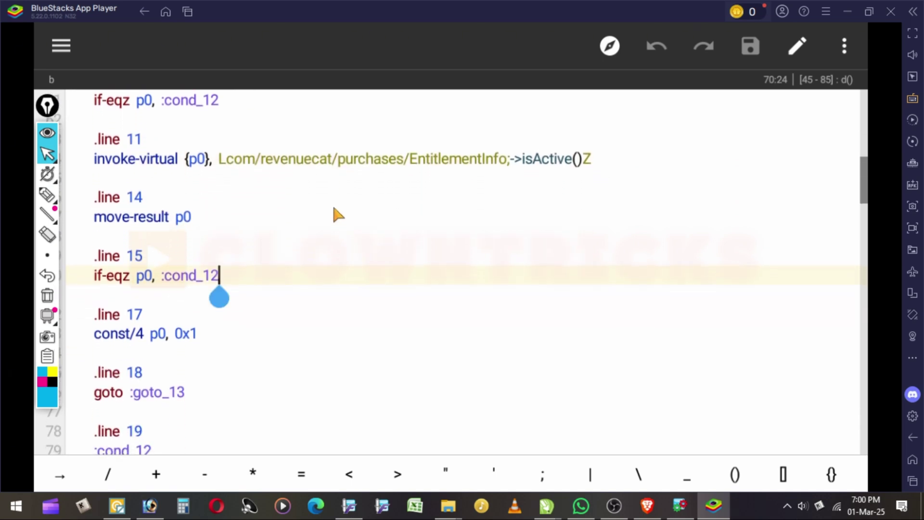
click(47, 196)
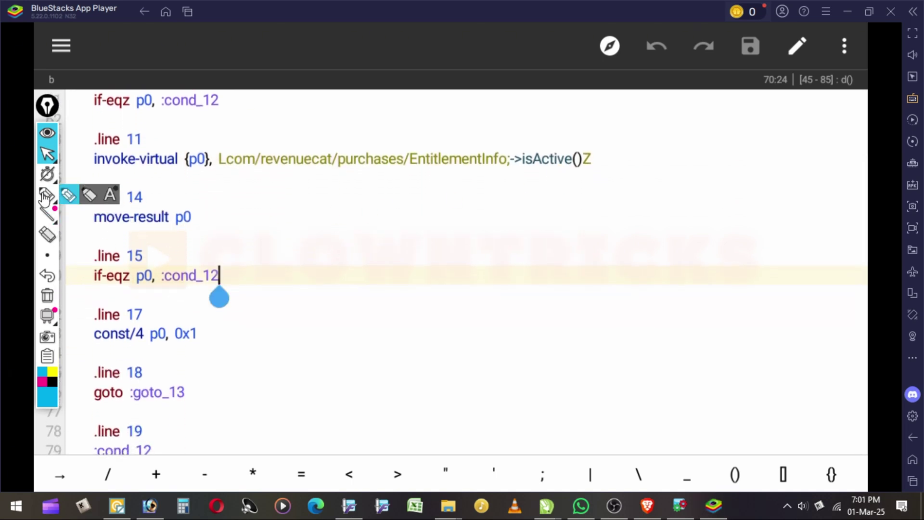
mouse_move(592, 160)
mouse_down()
mouse_move(213, 223)
mouse_move(192, 214)
mouse_move(217, 236)
mouse_move(266, 238)
mouse_move(286, 254)
mouse_move(307, 240)
mouse_move(85, 259)
mouse_up()
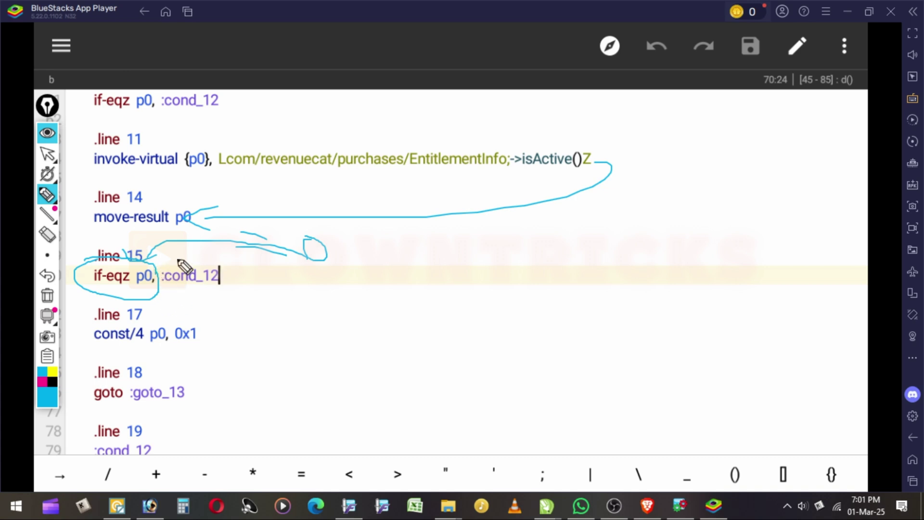
drag(167, 280, 178, 301)
mouse_move(237, 278)
mouse_down()
mouse_move(320, 351)
mouse_move(182, 458)
mouse_move(209, 453)
mouse_up()
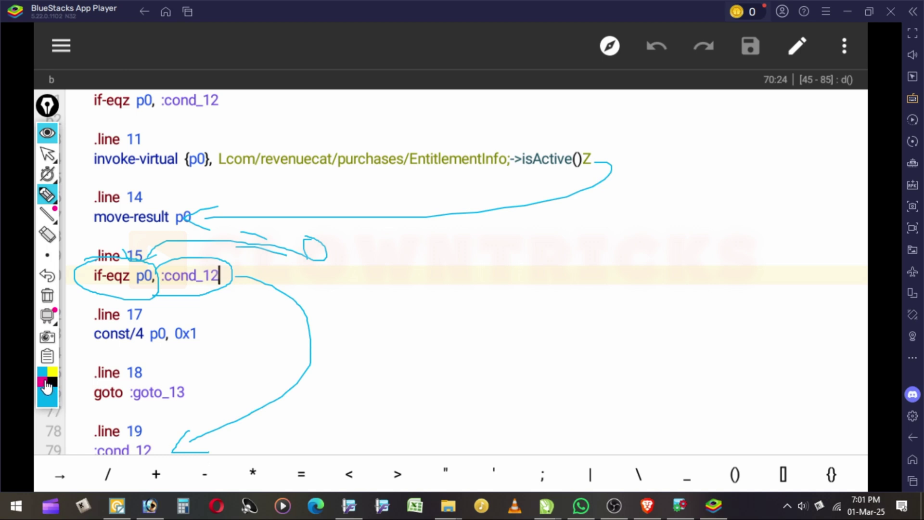
drag(180, 315, 101, 415)
drag(87, 316, 159, 374)
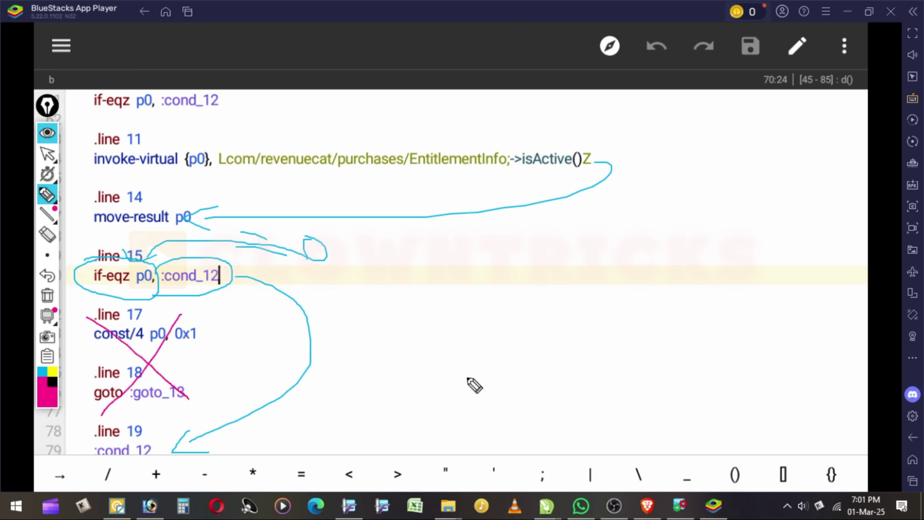
click(47, 296)
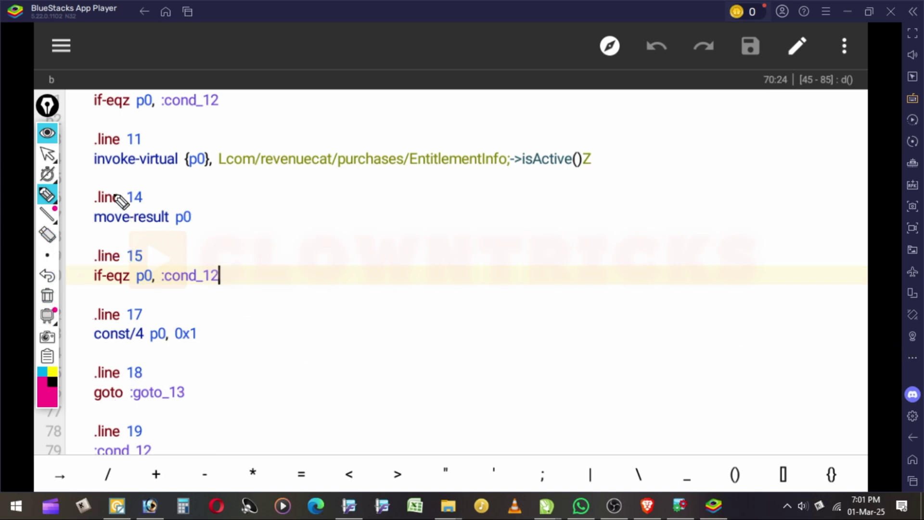
click(47, 153)
scroll(241, 404, down, 1)
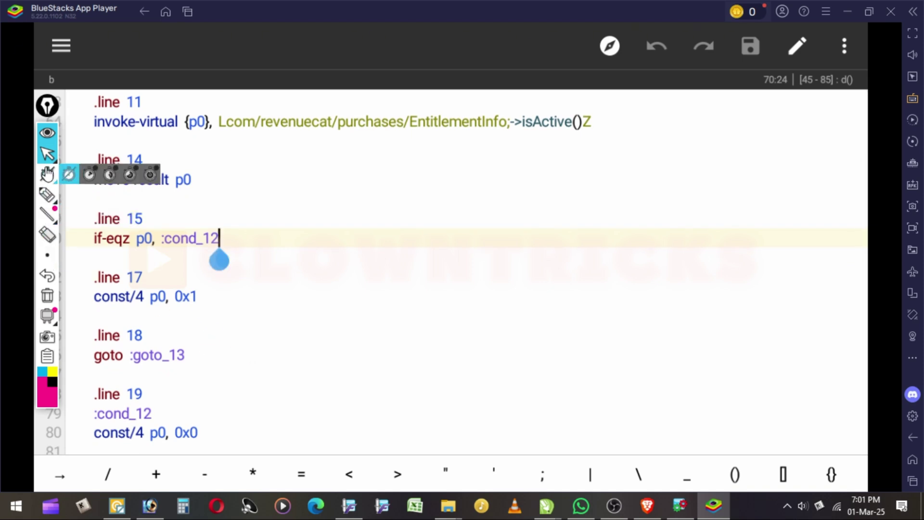
click(47, 194)
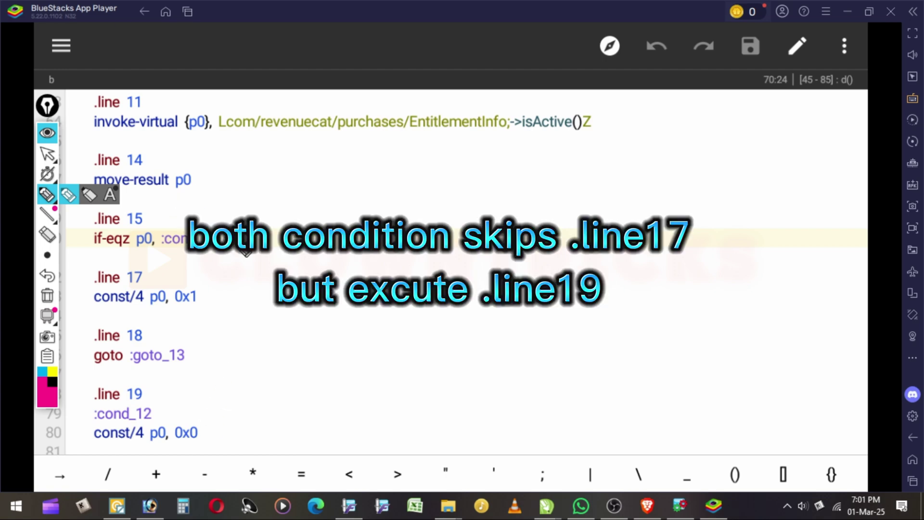
click(47, 153)
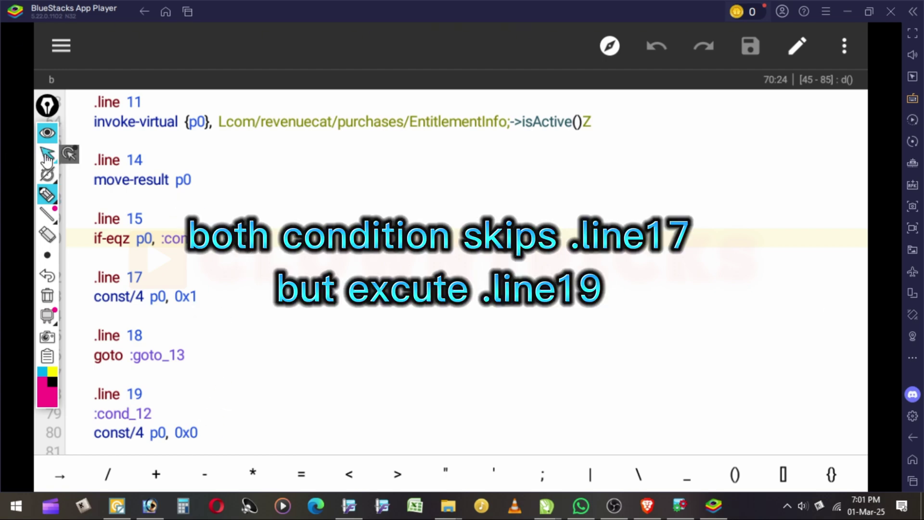
scroll(284, 212, up, 3)
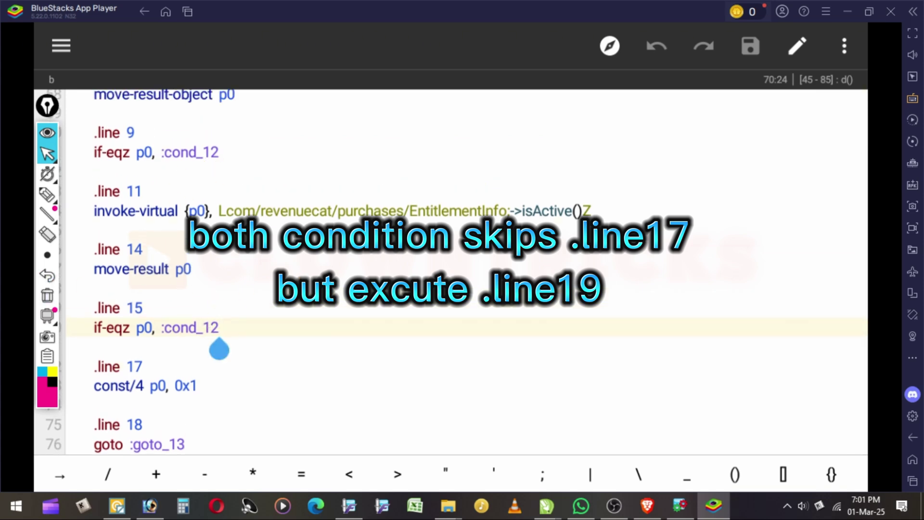
scroll(292, 256, down, 1)
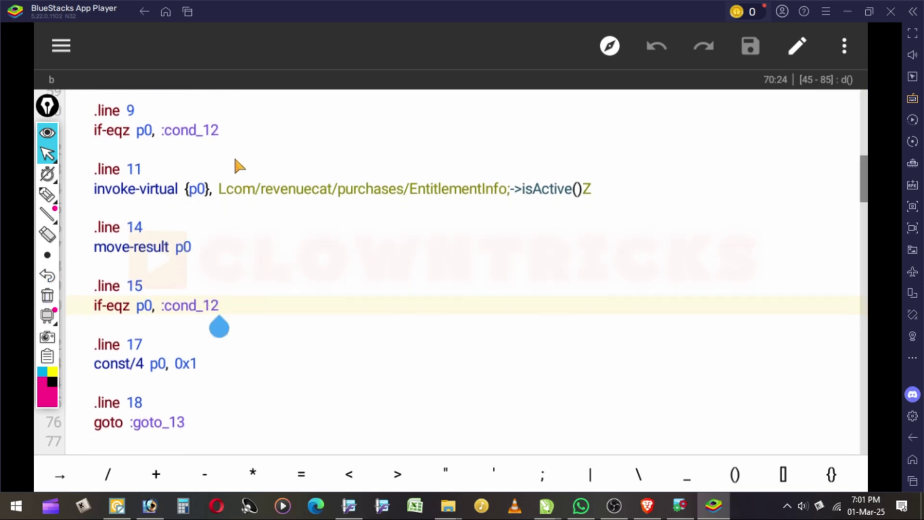
scroll(322, 271, down, 3)
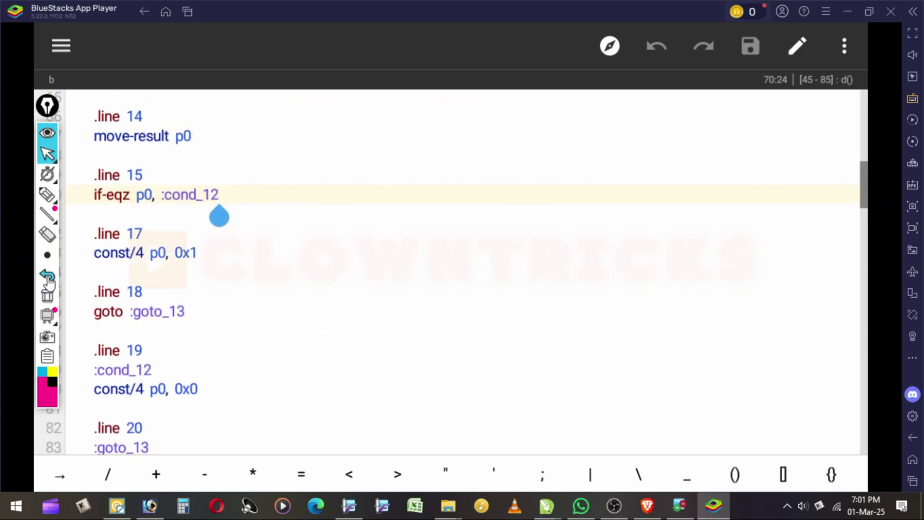
click(47, 194)
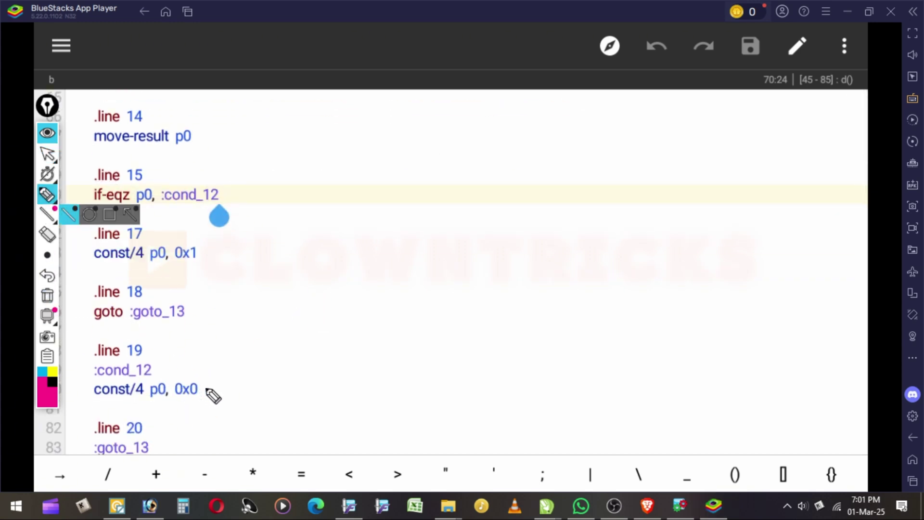
mouse_move(230, 383)
mouse_down()
mouse_move(274, 391)
mouse_move(331, 376)
mouse_up()
drag(316, 387, 334, 389)
click(345, 370)
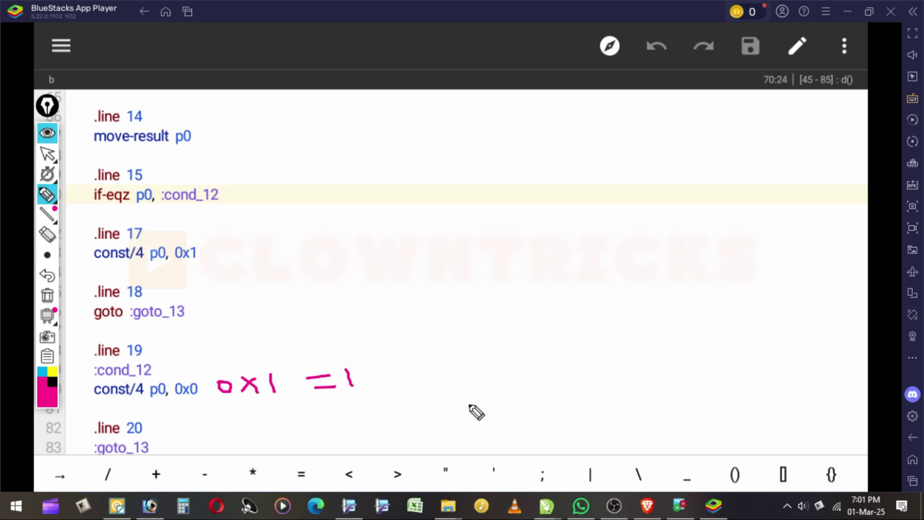
mouse_move(486, 348)
mouse_down()
mouse_move(494, 361)
mouse_move(518, 353)
mouse_up()
drag(508, 341, 572, 322)
click(514, 312)
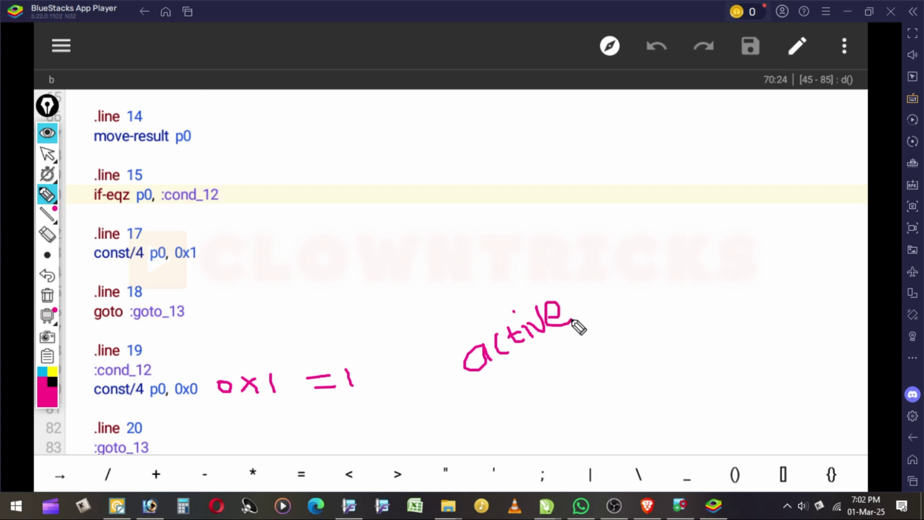
click(47, 296)
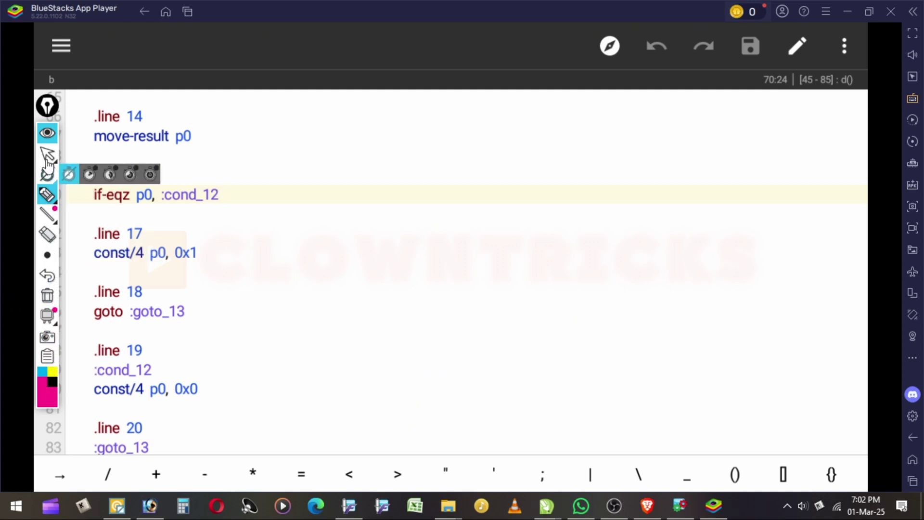
Step: Change the :cond_12 const/4 p0 value on line 80 from 0x0 to 0x1 and save
click(47, 132)
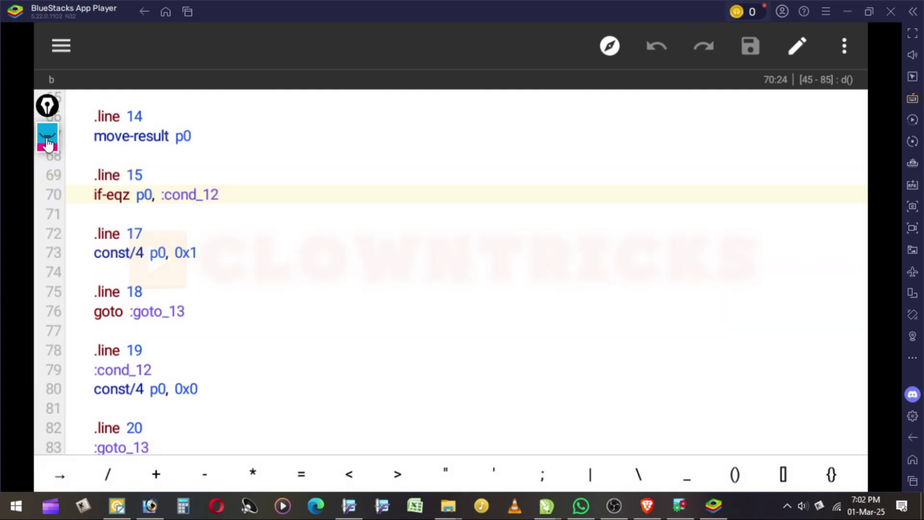
click(192, 402)
key(Delete)
text(1)
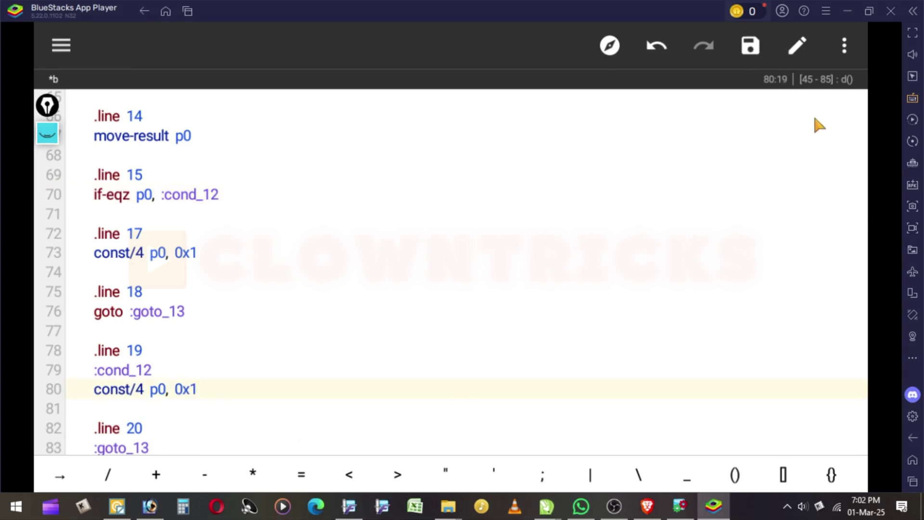
click(752, 48)
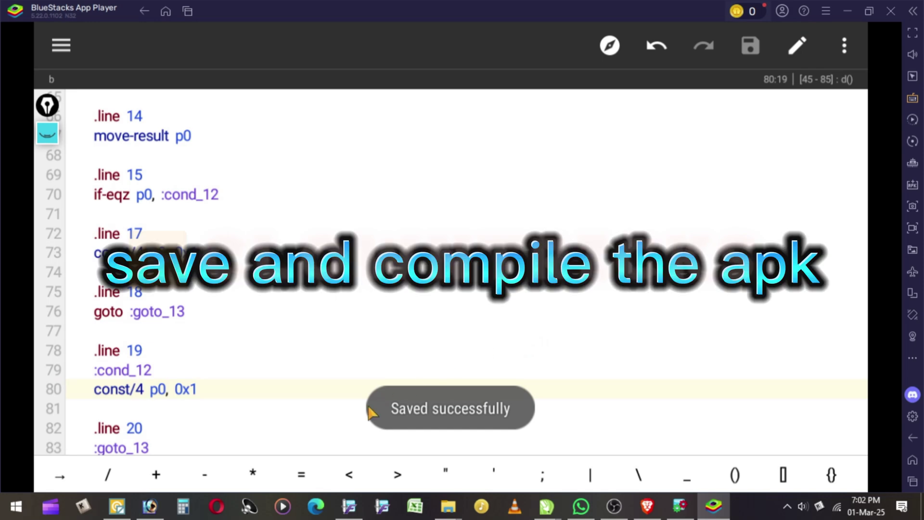
Step: Compile and re-sign the modified APK, then install the patched FX Video Maker
click(912, 438)
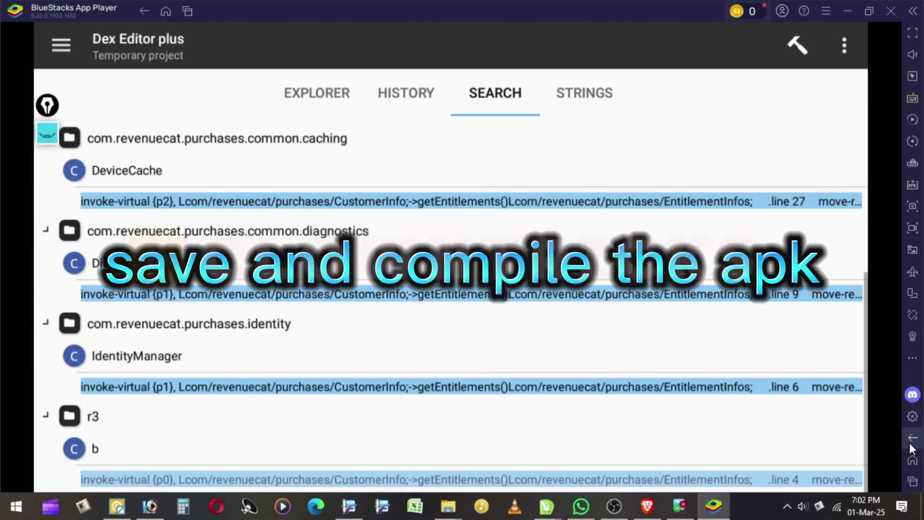
click(913, 438)
click(608, 306)
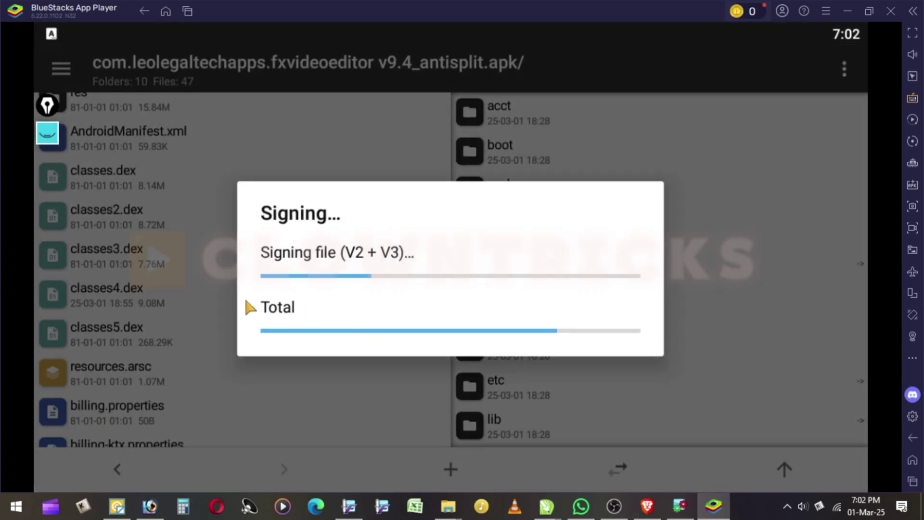
scroll(138, 335, up, 5)
key(Escape)
click(193, 175)
click(607, 415)
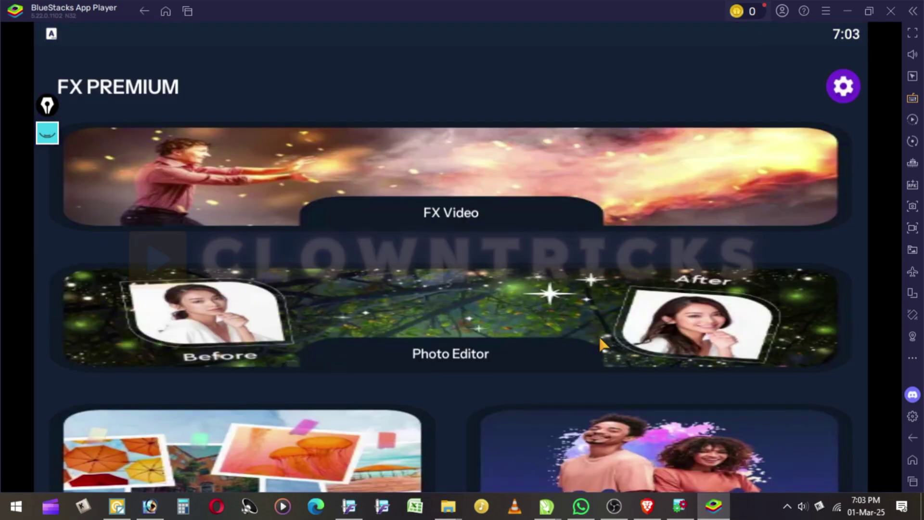
Step: Draw an arrow and circle marking the settings icon, then erase them
click(47, 133)
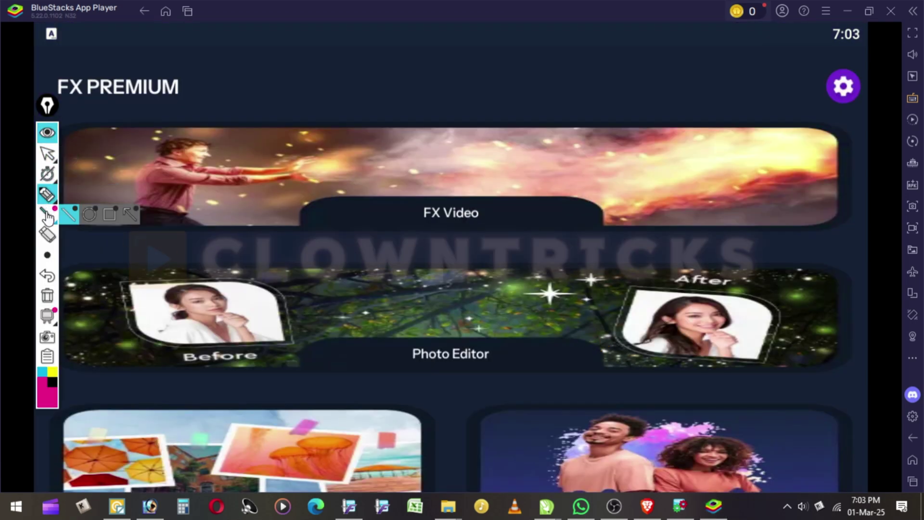
mouse_move(741, 95)
mouse_down()
mouse_move(788, 81)
mouse_move(777, 102)
mouse_up()
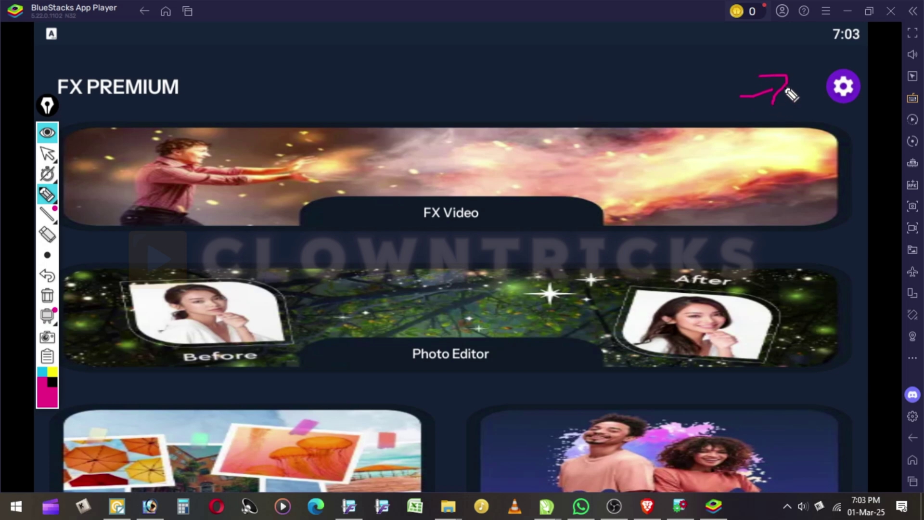
drag(804, 67, 813, 84)
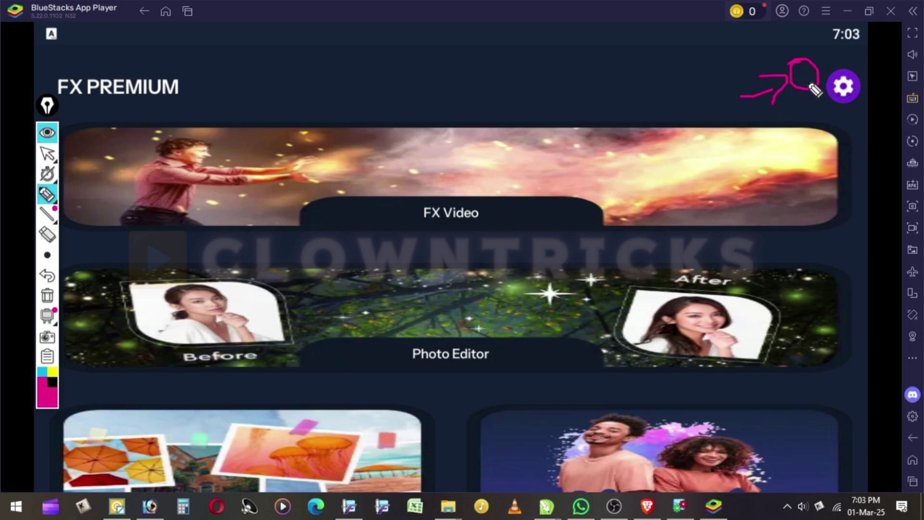
click(47, 295)
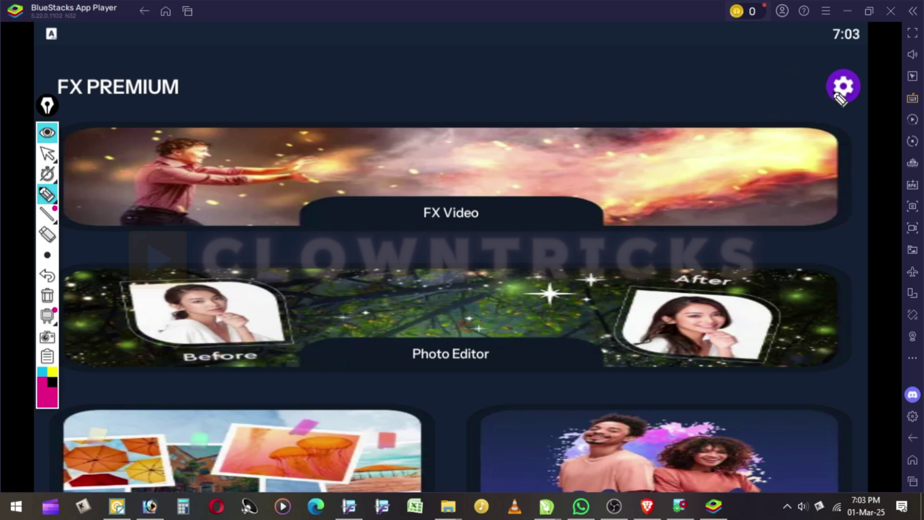
click(47, 153)
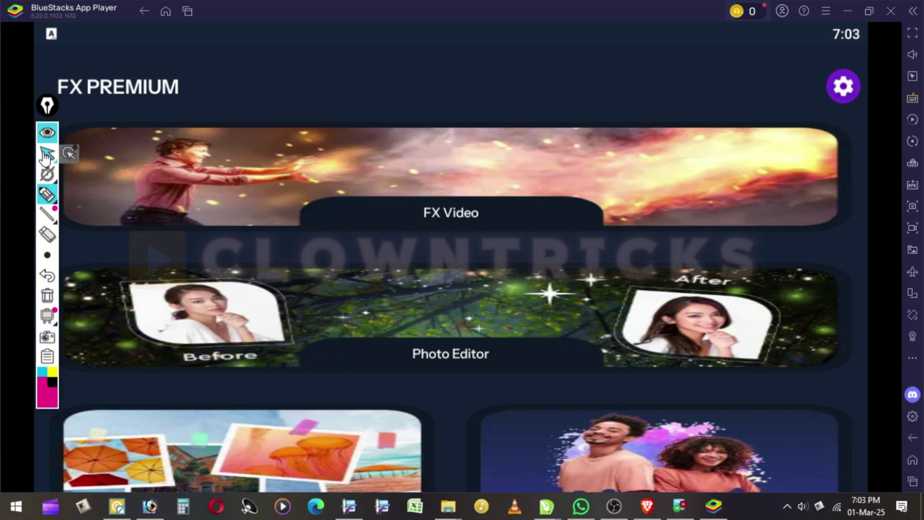
Step: Open Settings > Subscription Details, read the premium member message, and dismiss it
click(845, 87)
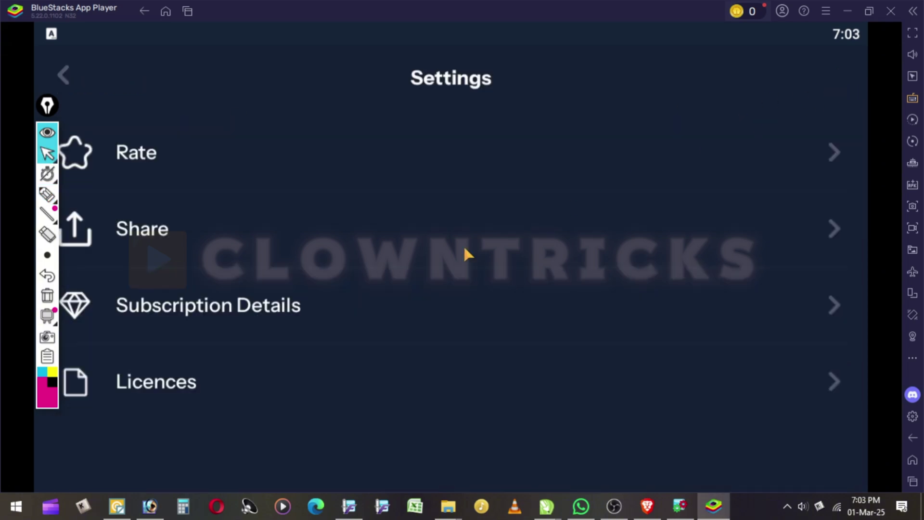
click(208, 323)
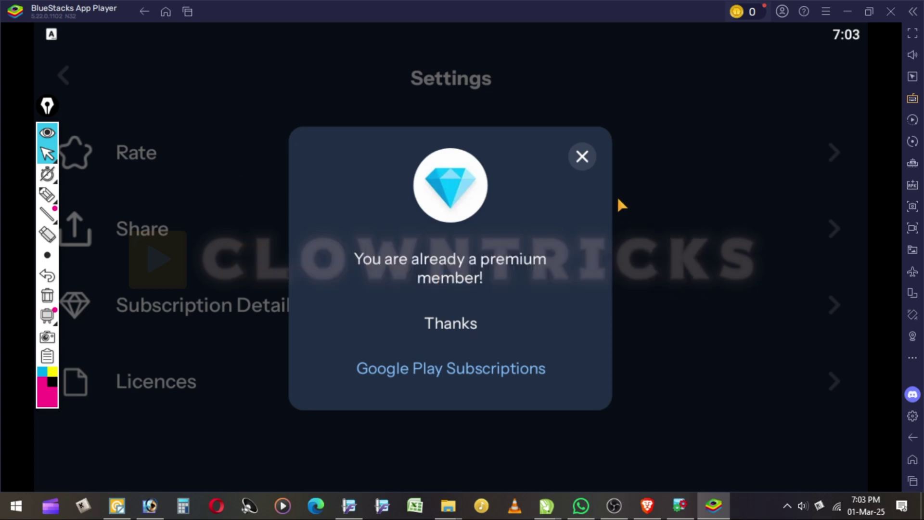
click(581, 156)
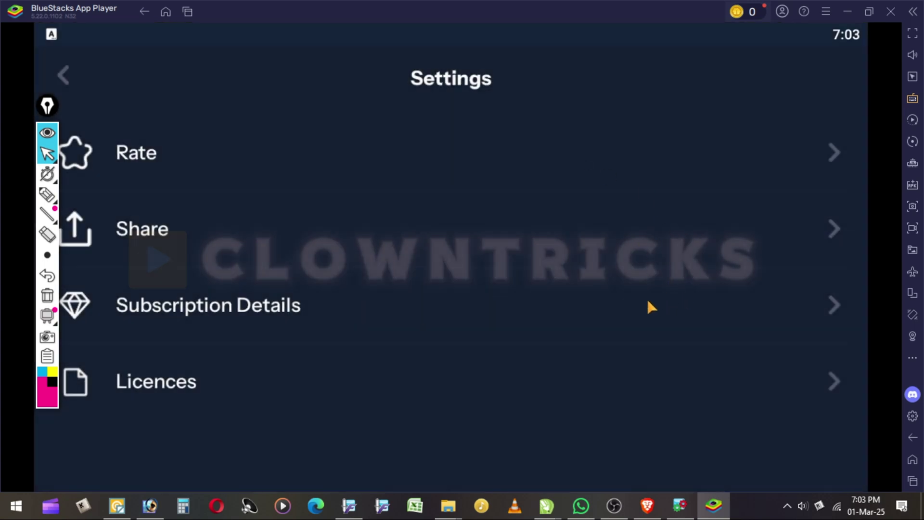